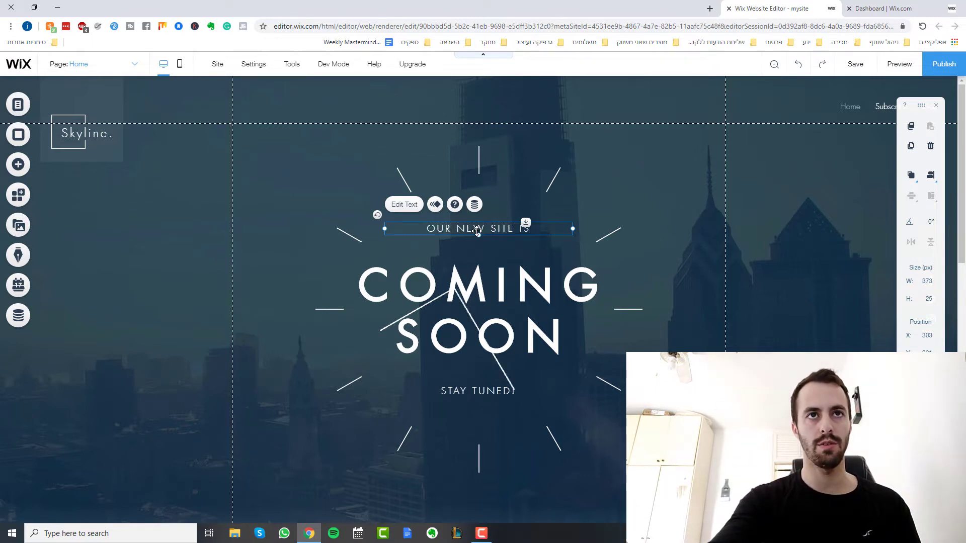
Step: Examine the heading tag options for the "OUR NEW SITE IS" text, leaving its tag unselected, and close its text settings
double_click(477, 229)
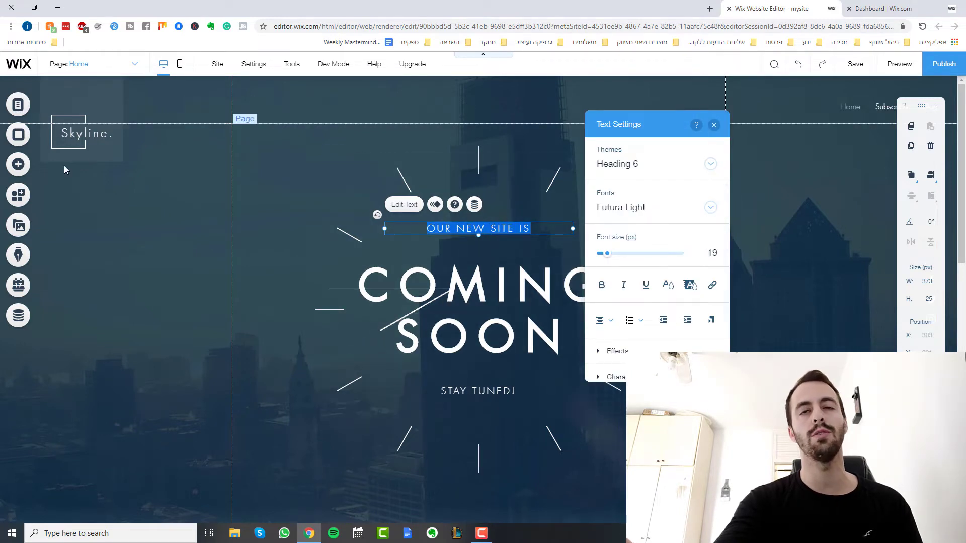
scroll(681, 324, down, 3)
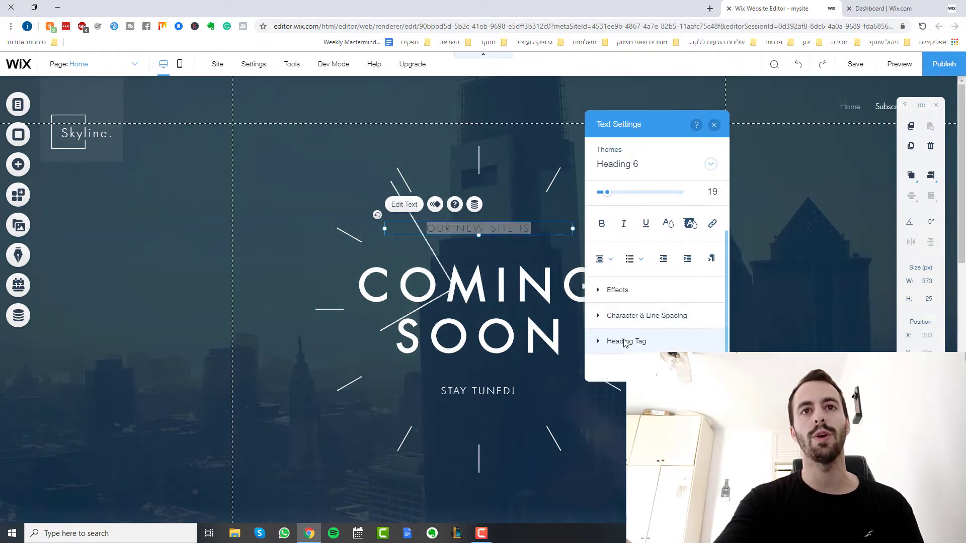
click(624, 341)
click(635, 335)
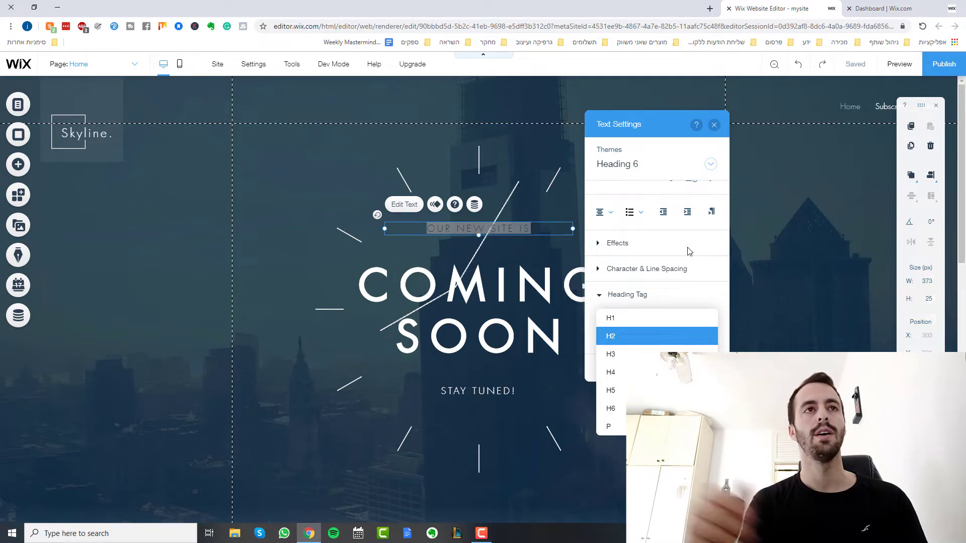
click(715, 126)
click(715, 126)
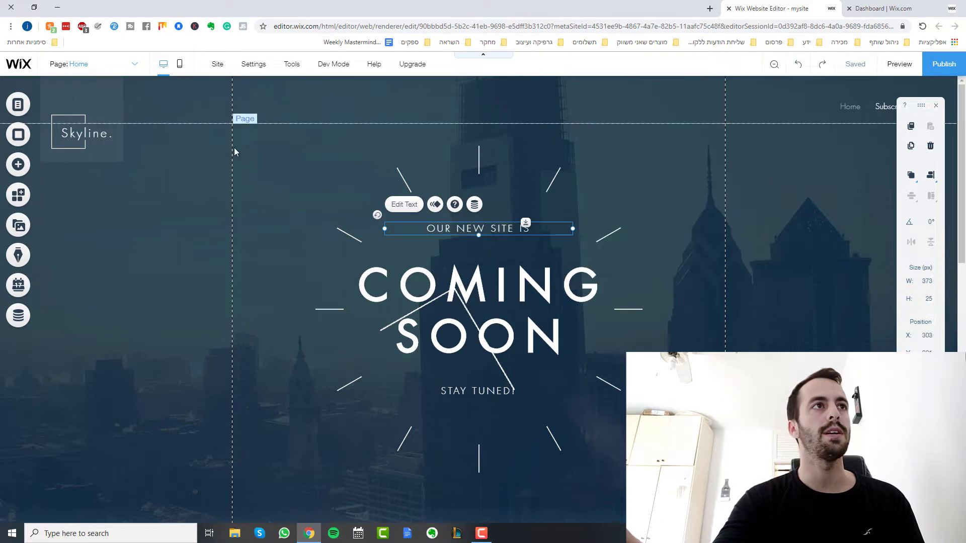
Step: Open the Home page's settings from the site menu and examine its advanced caching option
click(234, 152)
click(18, 104)
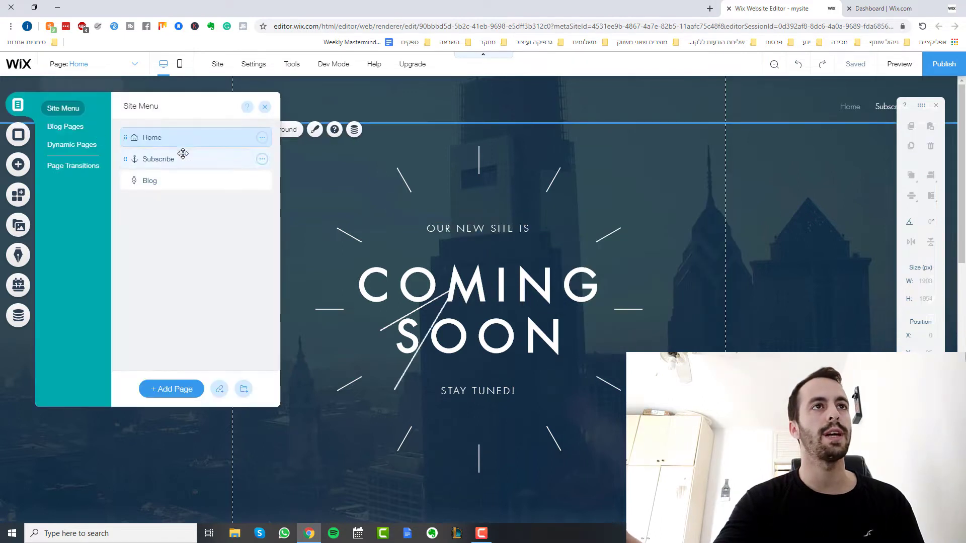
click(262, 137)
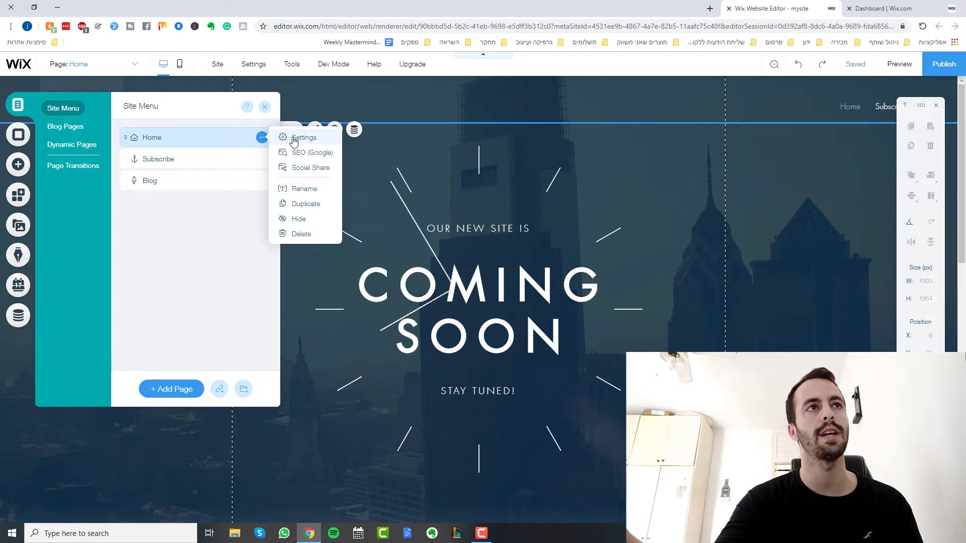
click(103, 114)
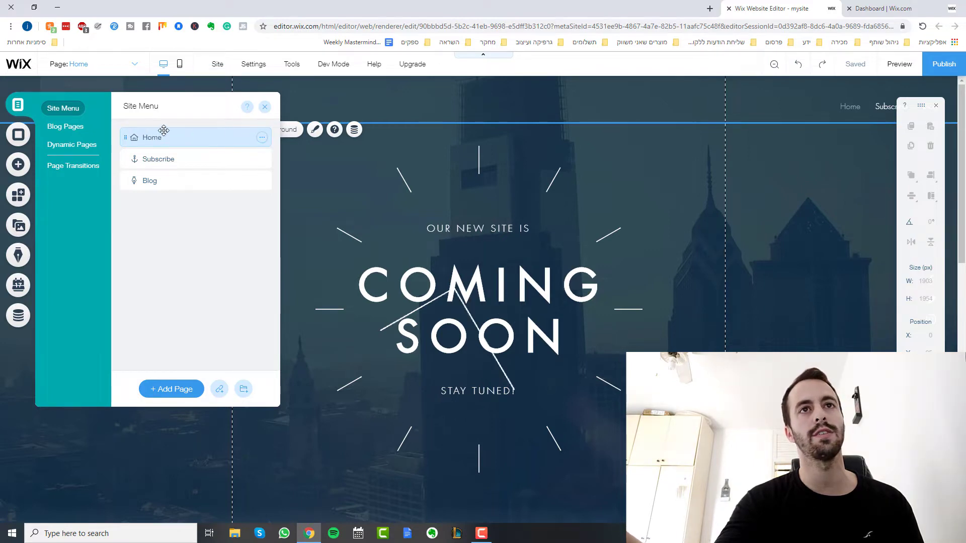
click(262, 137)
click(301, 141)
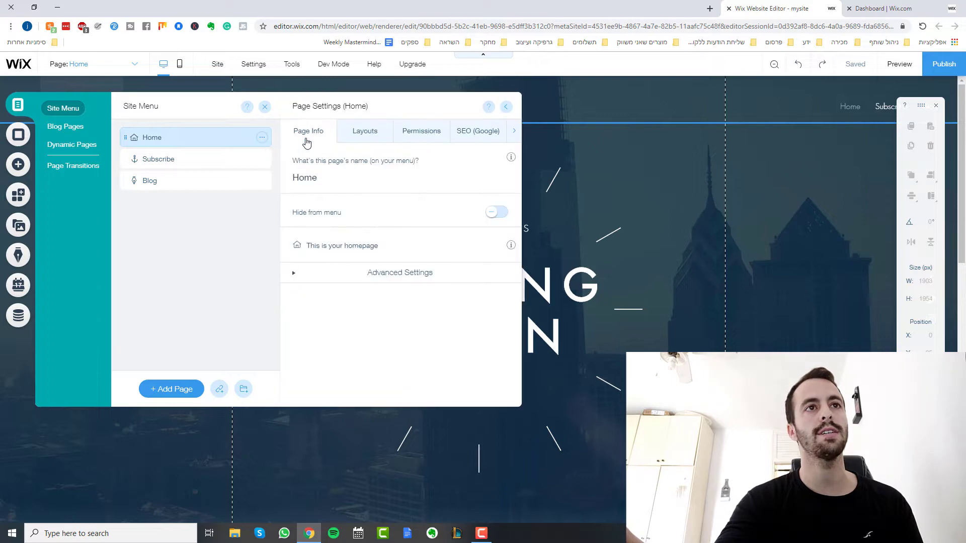
click(397, 276)
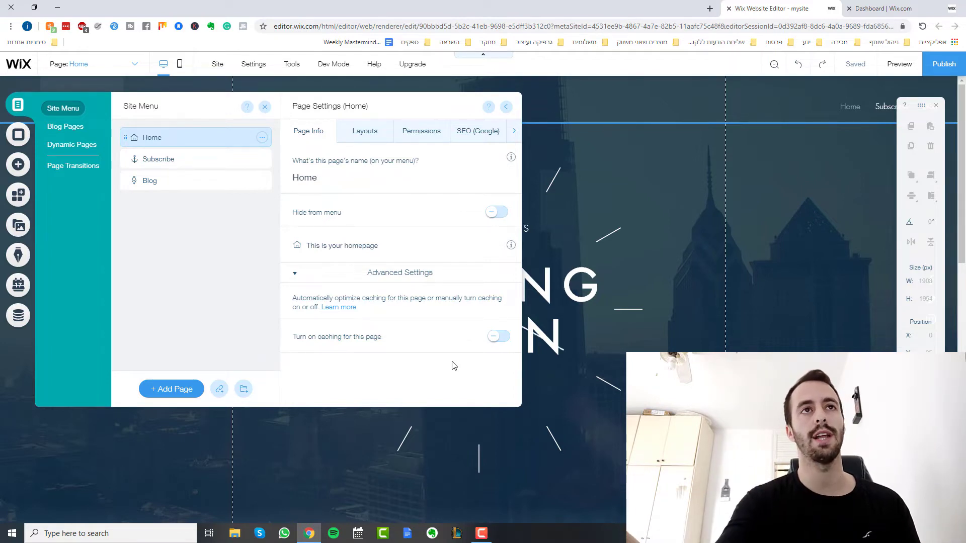
Step: Set the Home page's Google SEO description to "how to bake a cake fast"
click(472, 144)
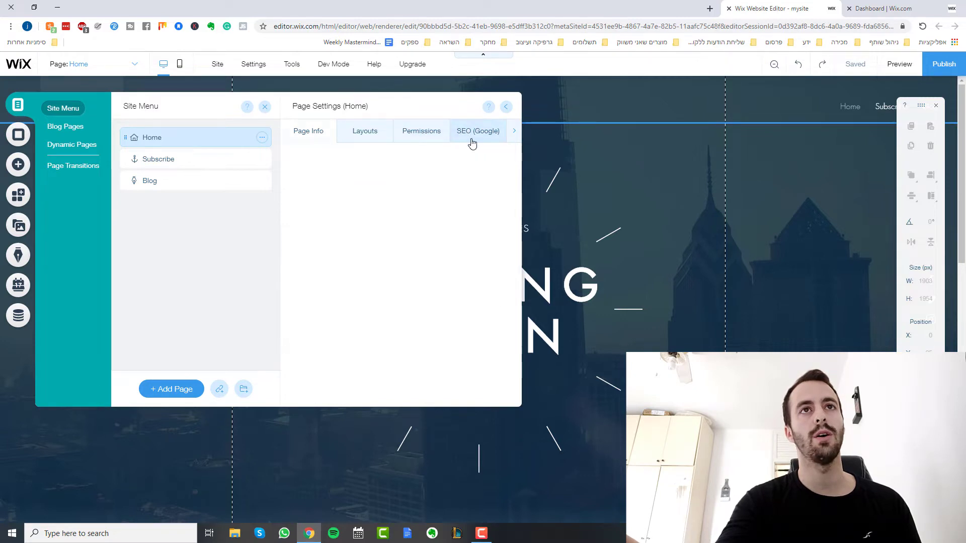
scroll(426, 301, down, 2)
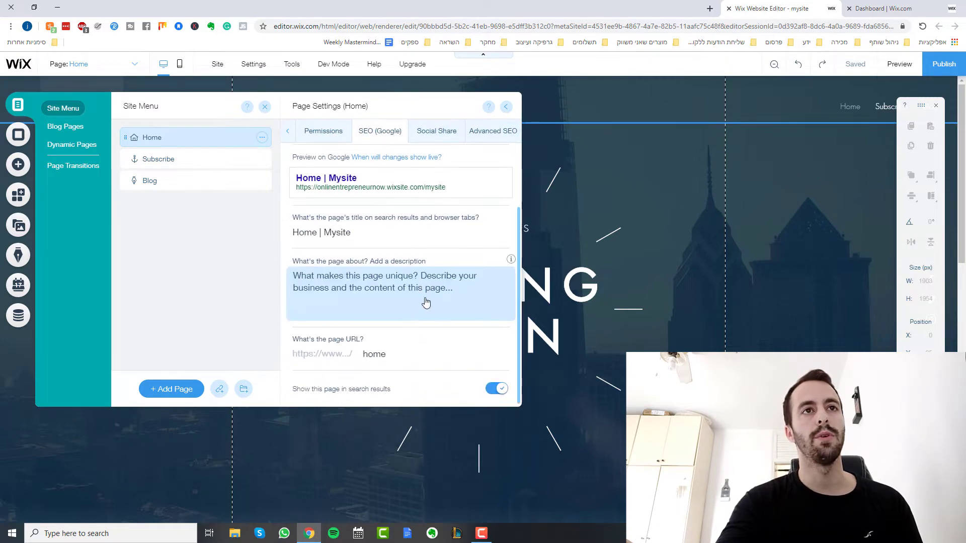
click(343, 237)
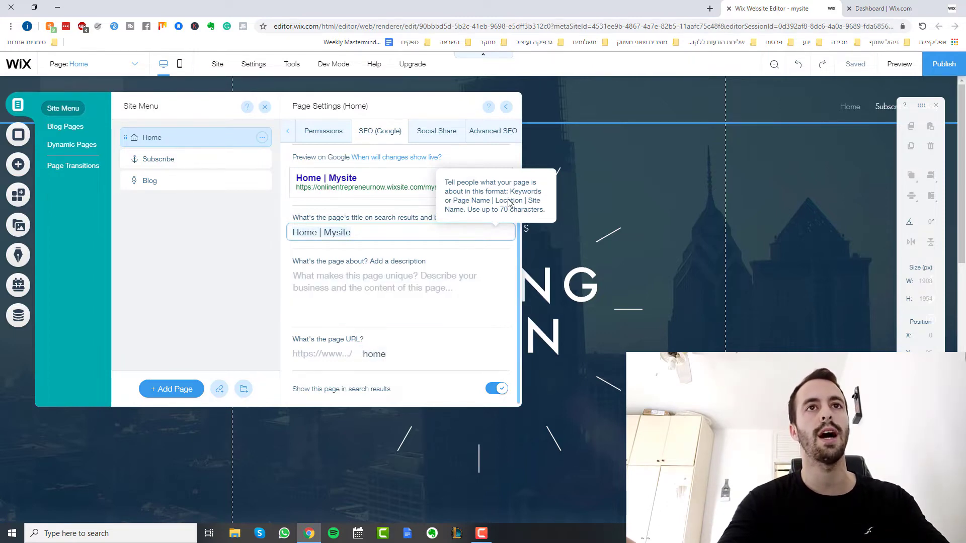
click(392, 212)
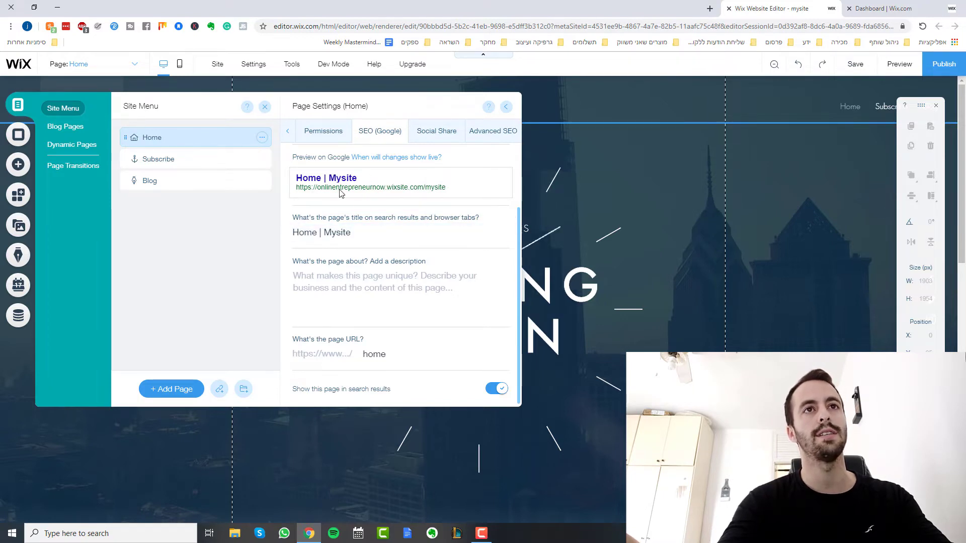
click(379, 355)
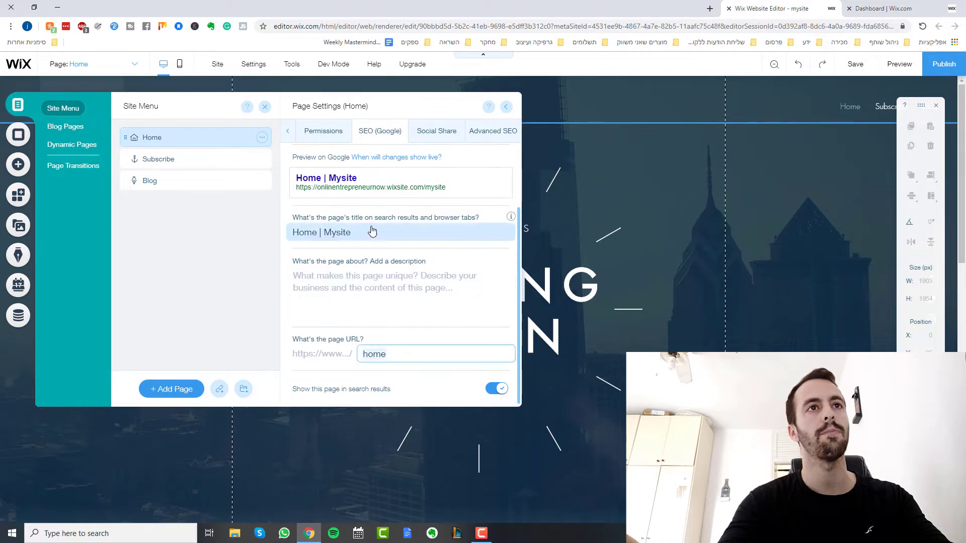
click(325, 274)
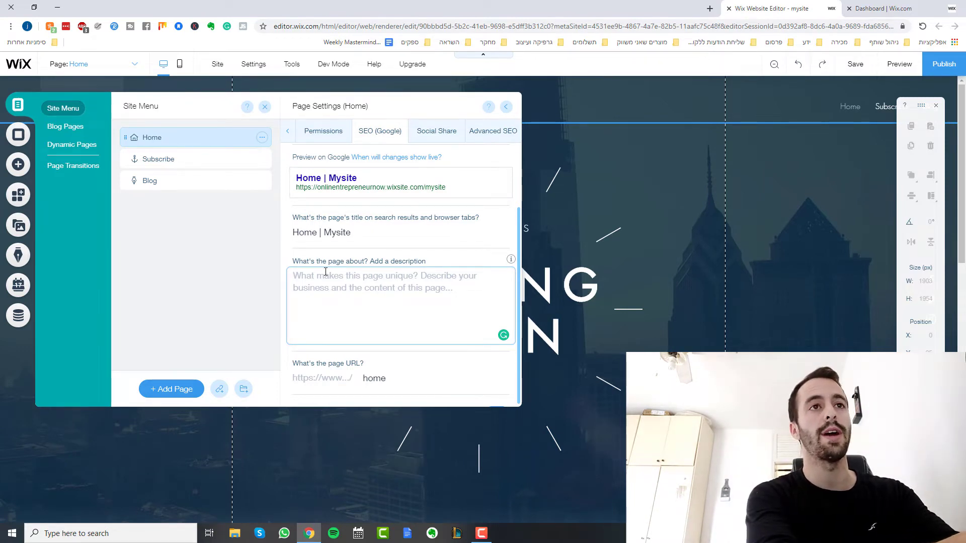
text(how to bake)
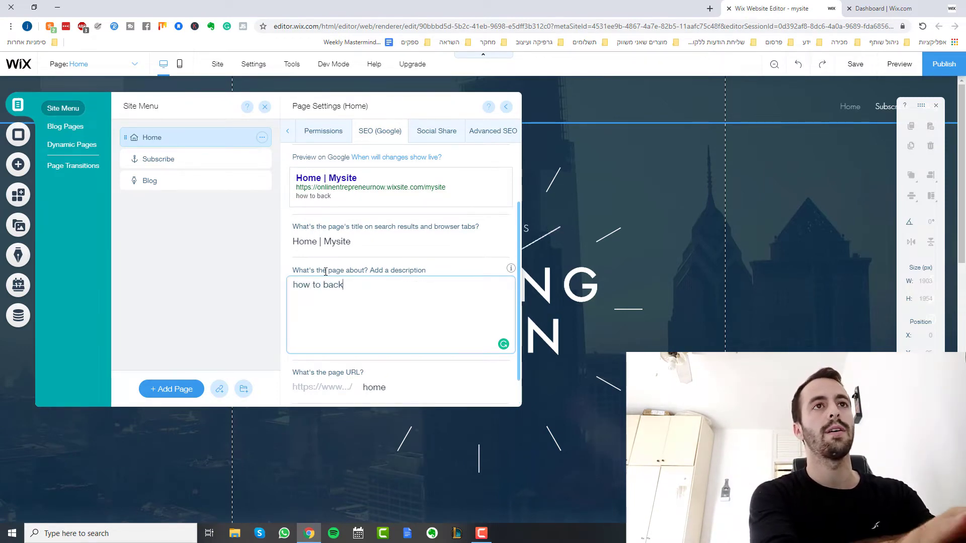
text( a cake fast)
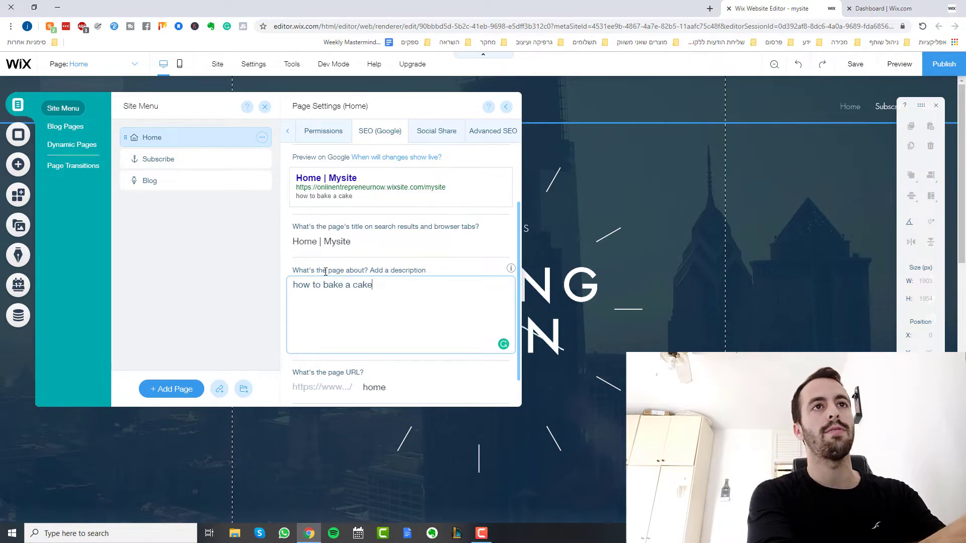
Step: Set the Home page's URL slug to "home-page" in its Google SEO settings
click(402, 389)
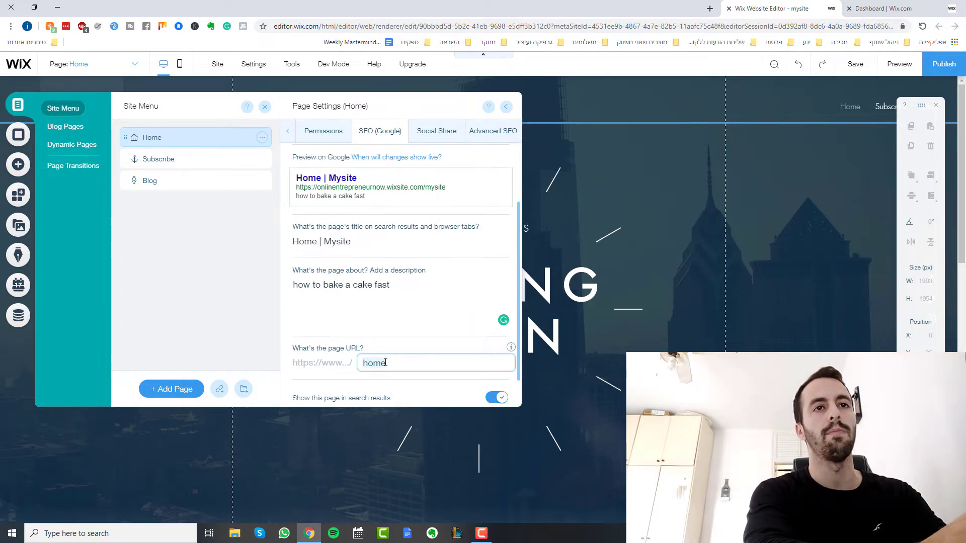
text(home page)
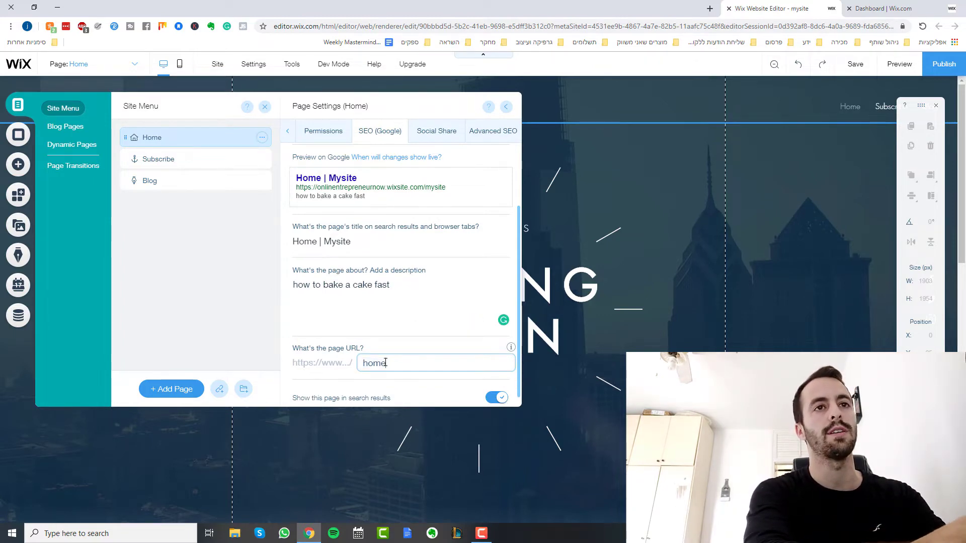
key(BackSpace)
key(BackSpace)
key(BackSpace)
key(BackSpace)
key(BackSpace)
text(-page)
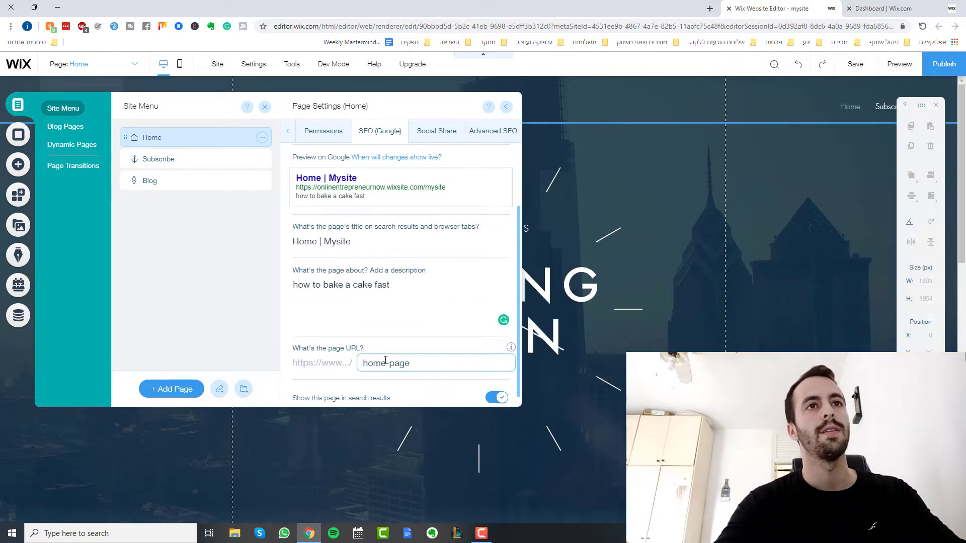
click(408, 317)
scroll(448, 267, down, 1)
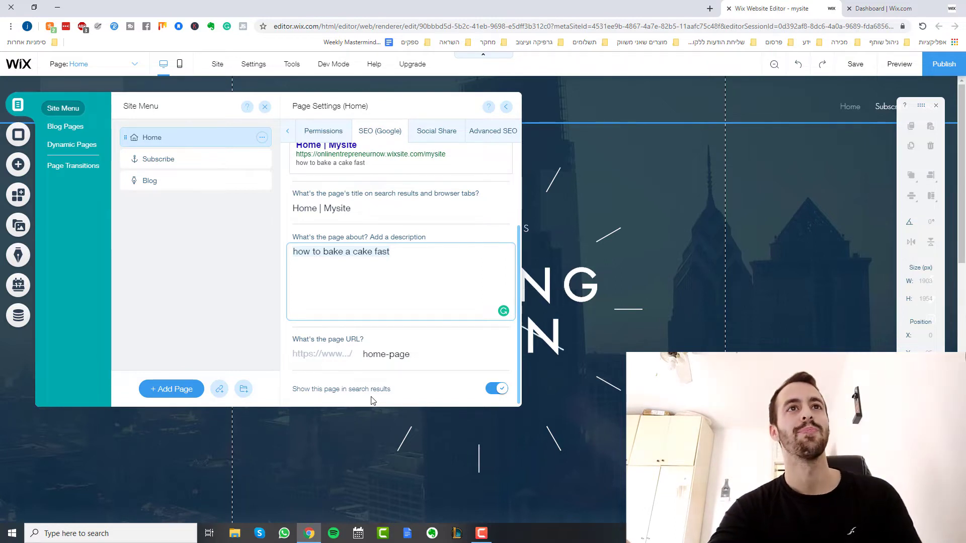
Step: Review the Home page's advanced SEO fields for structured data, meta tags and canonical URL, and close the page settings
click(492, 138)
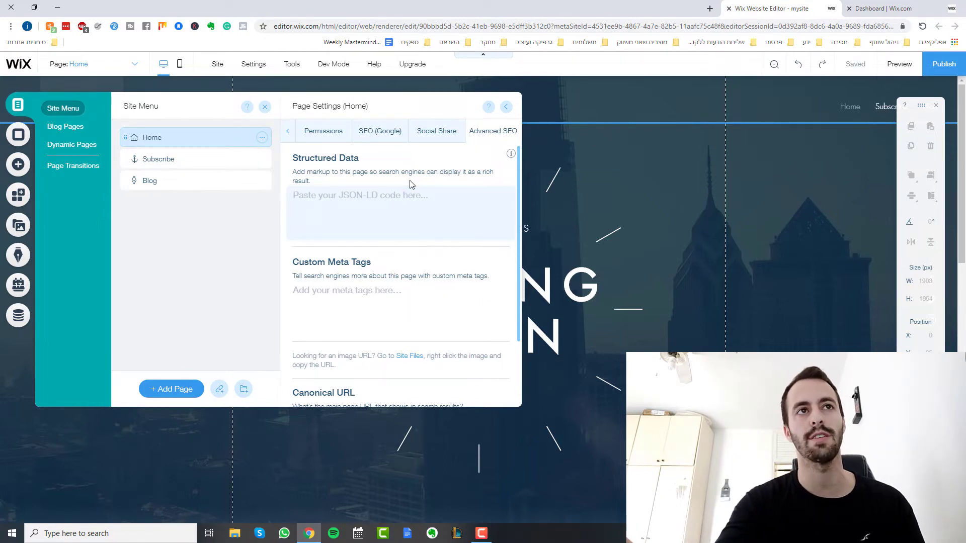
scroll(285, 277, down, 1)
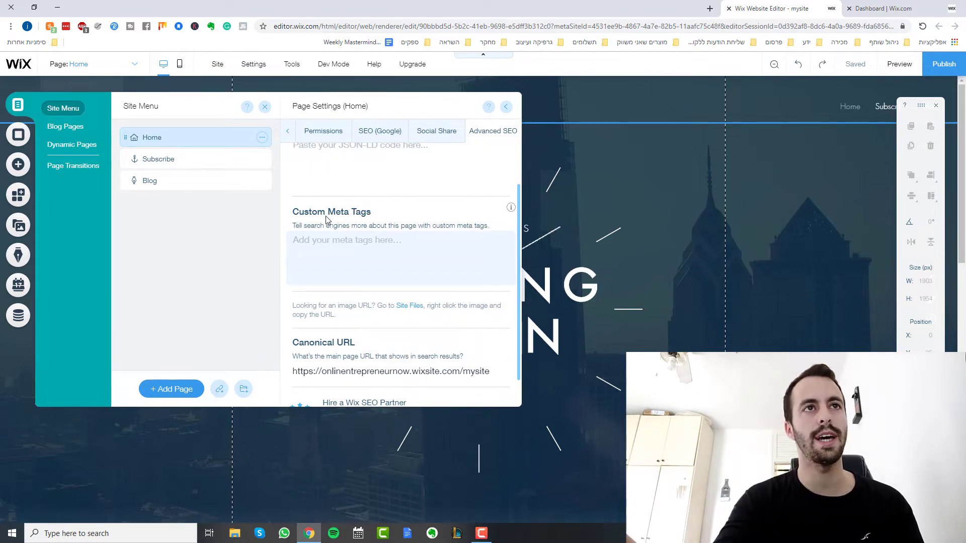
scroll(425, 301, down, 1)
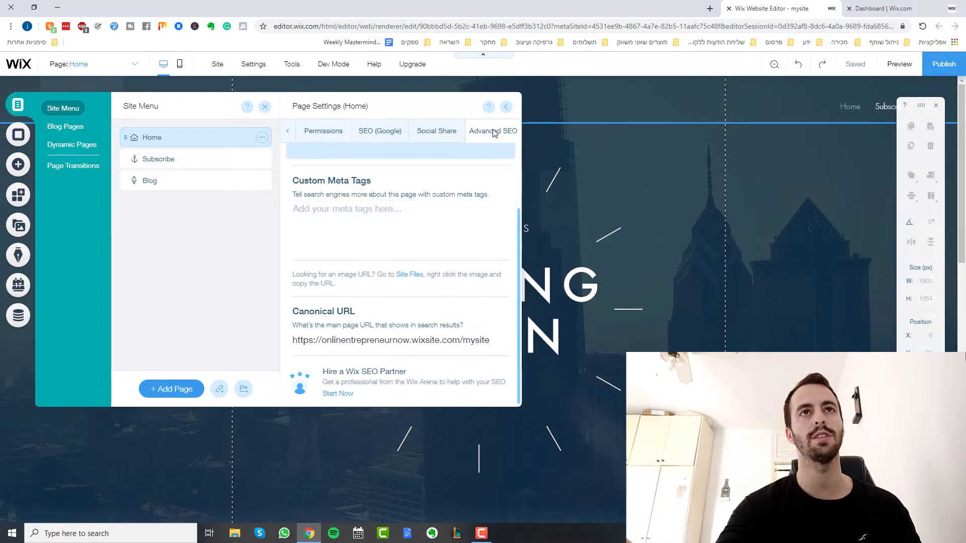
click(264, 107)
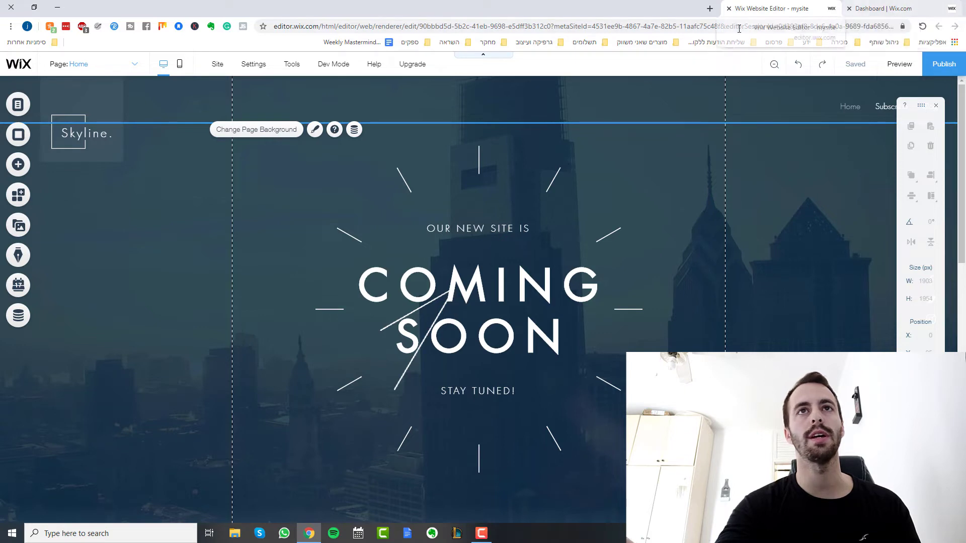
Step: Examine the AMP and Schema options in the blog's SEO settings and leave them without saving
click(19, 257)
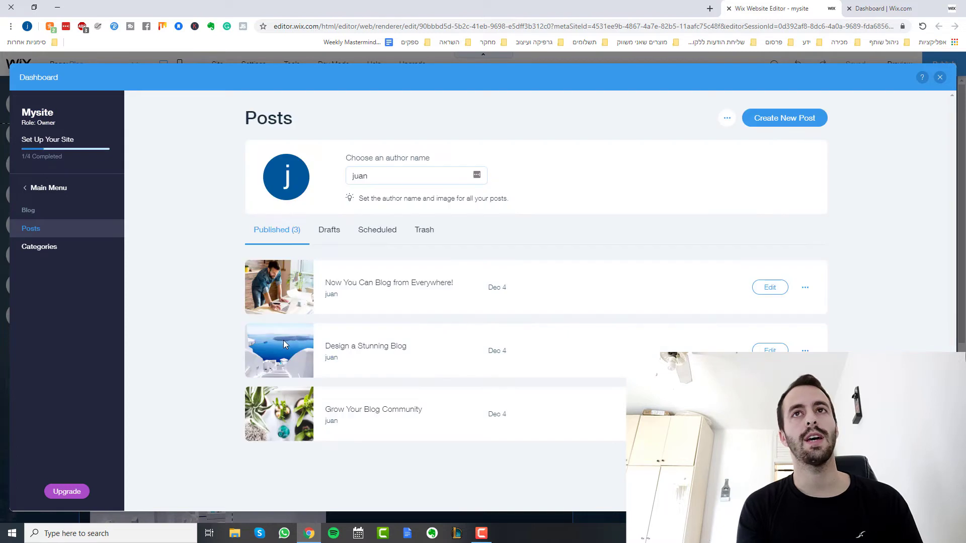
click(728, 120)
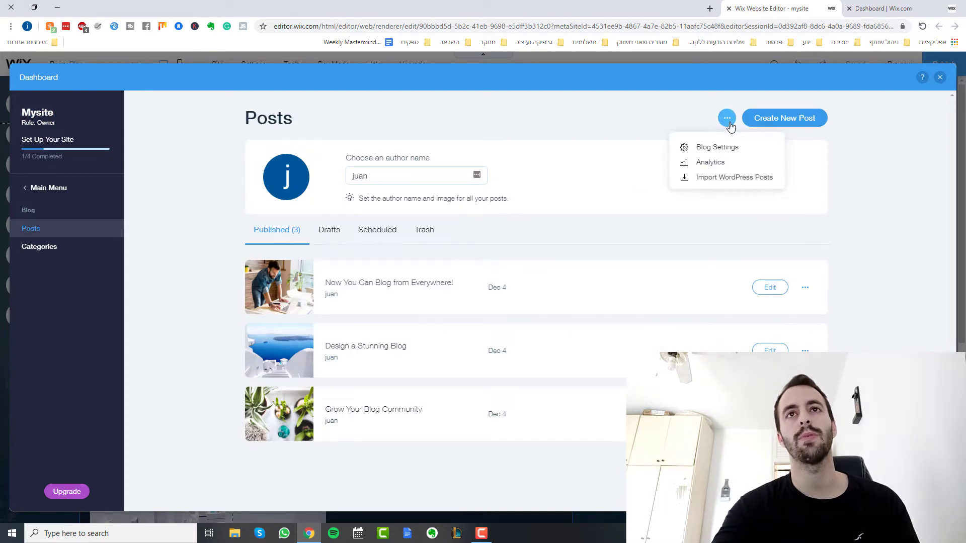
click(716, 149)
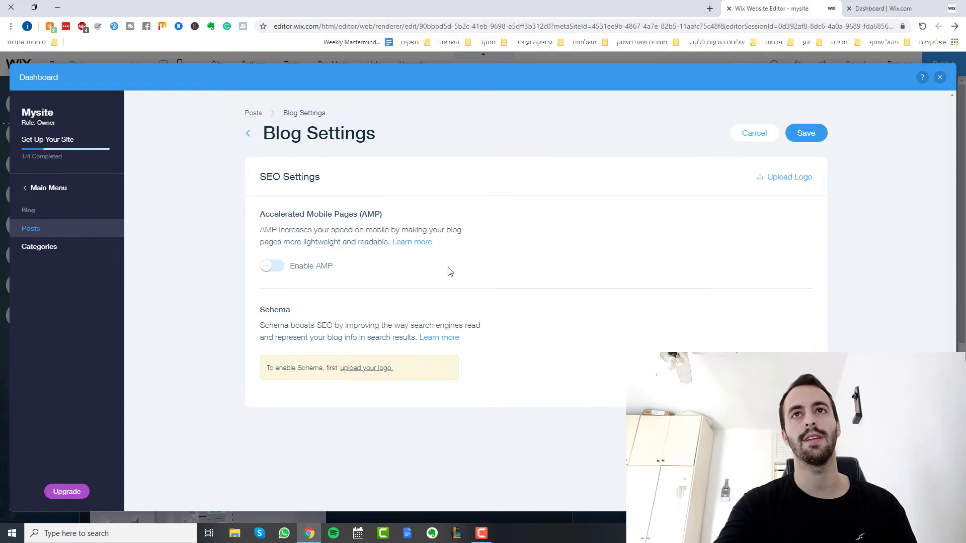
click(753, 134)
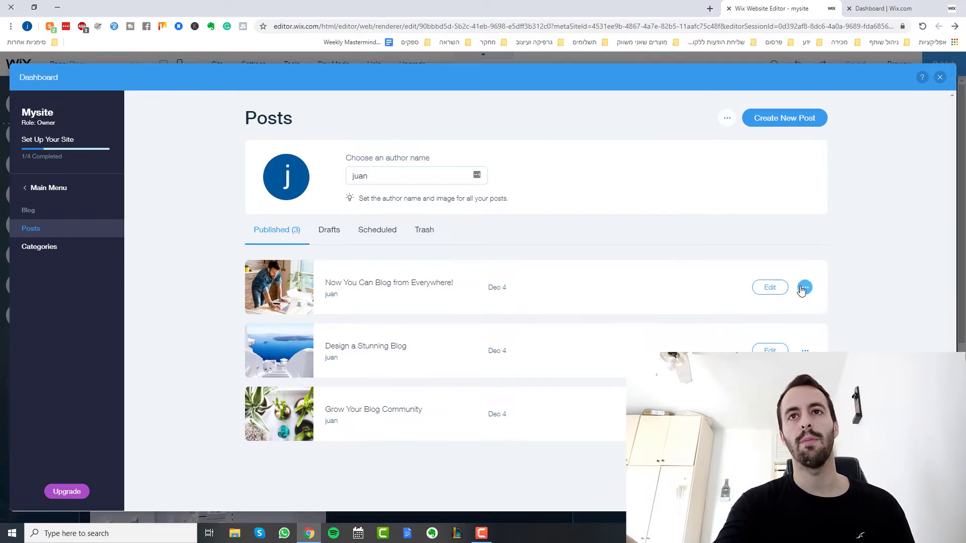
Step: Open the blog post "Now You Can Blog from Everywhere!" for editing and look through its content
click(805, 288)
click(570, 304)
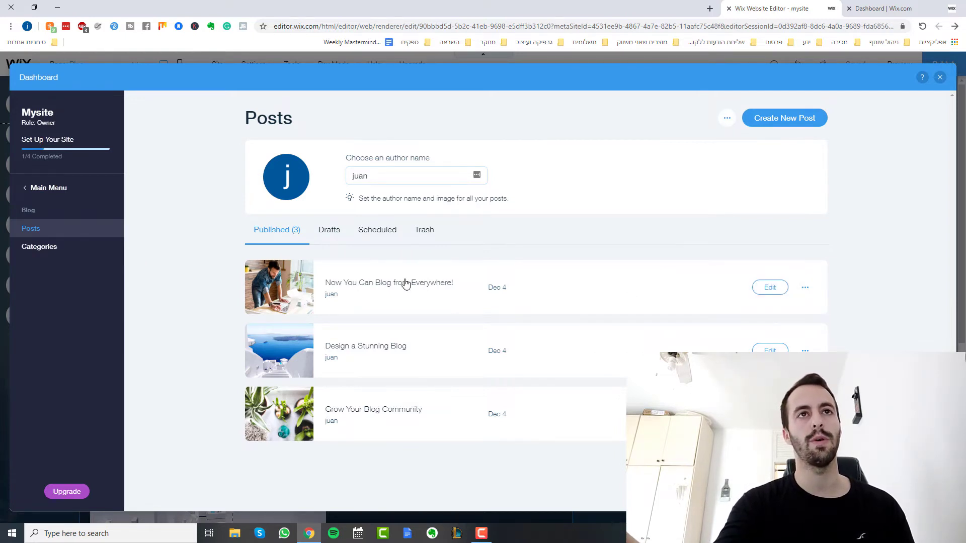
click(405, 282)
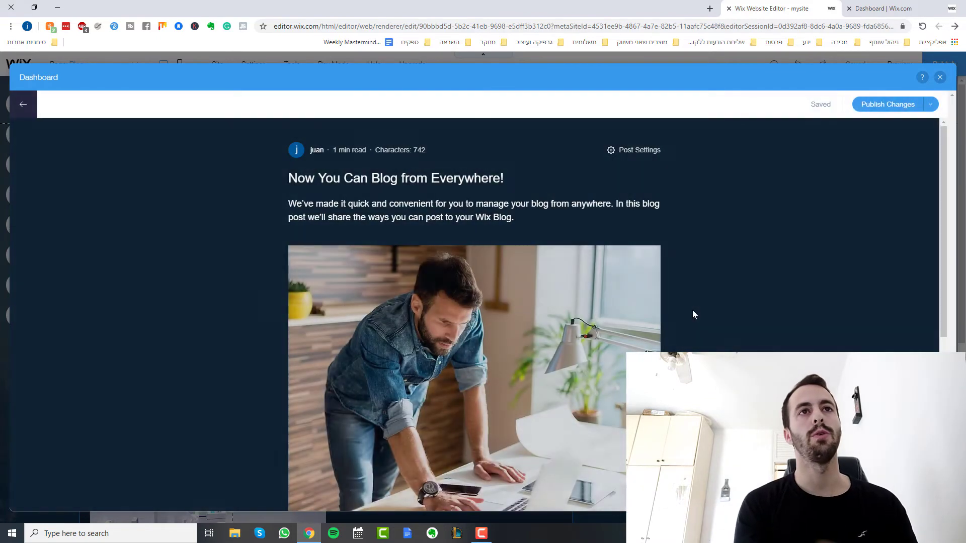
scroll(535, 290, down, 2)
scroll(535, 291, down, 4)
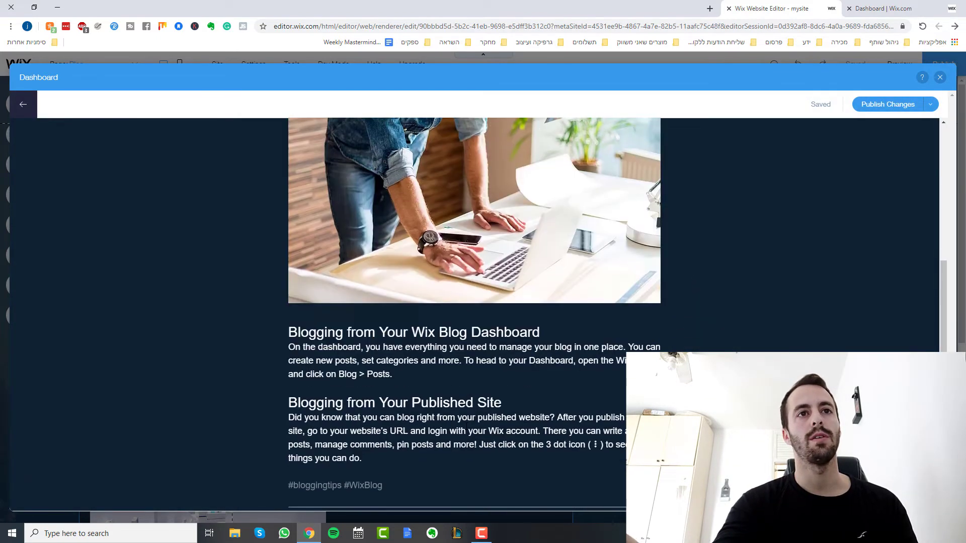
scroll(464, 417, up, 5)
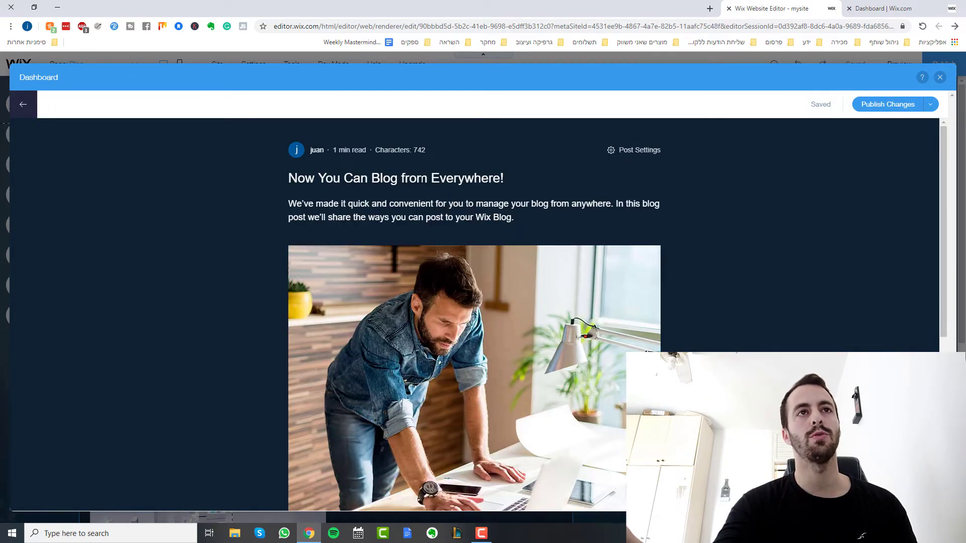
Step: Try the heading text sizes on the blog post's intro paragraph and return it to its original size
click(396, 179)
triple_click(386, 178)
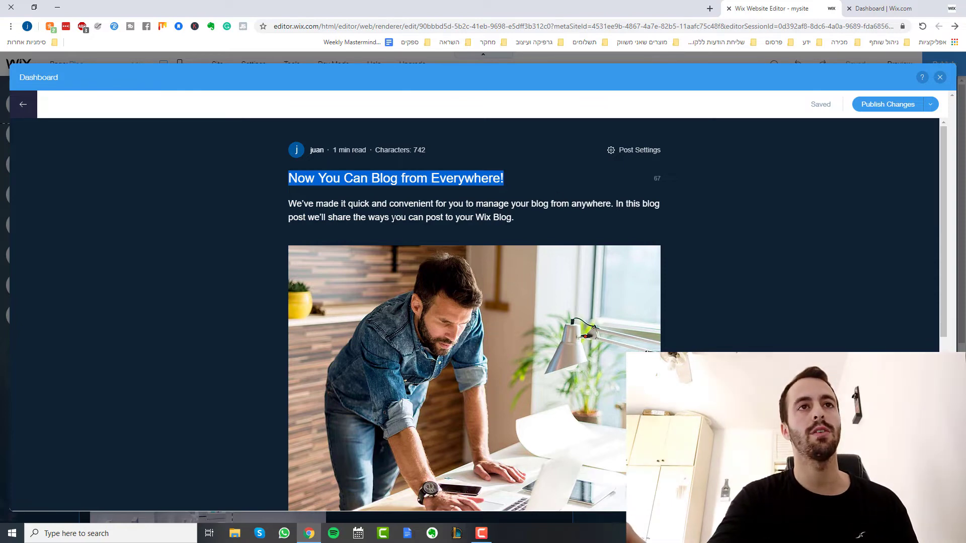
drag(349, 218, 354, 217)
click(362, 231)
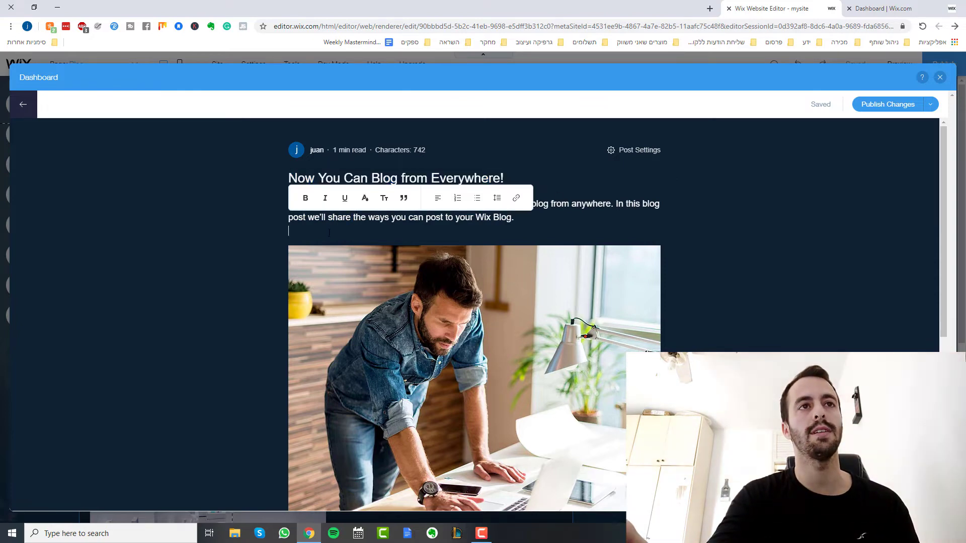
double_click(361, 217)
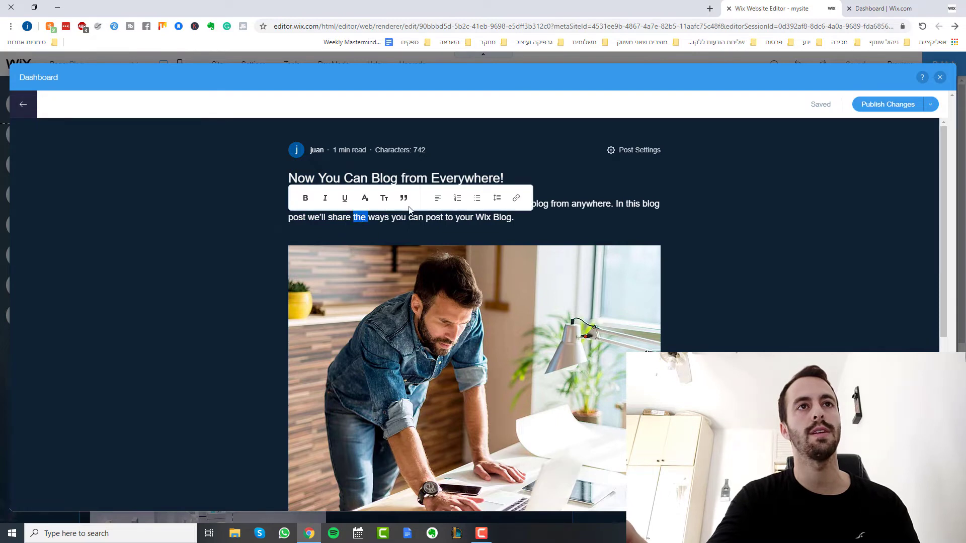
click(385, 197)
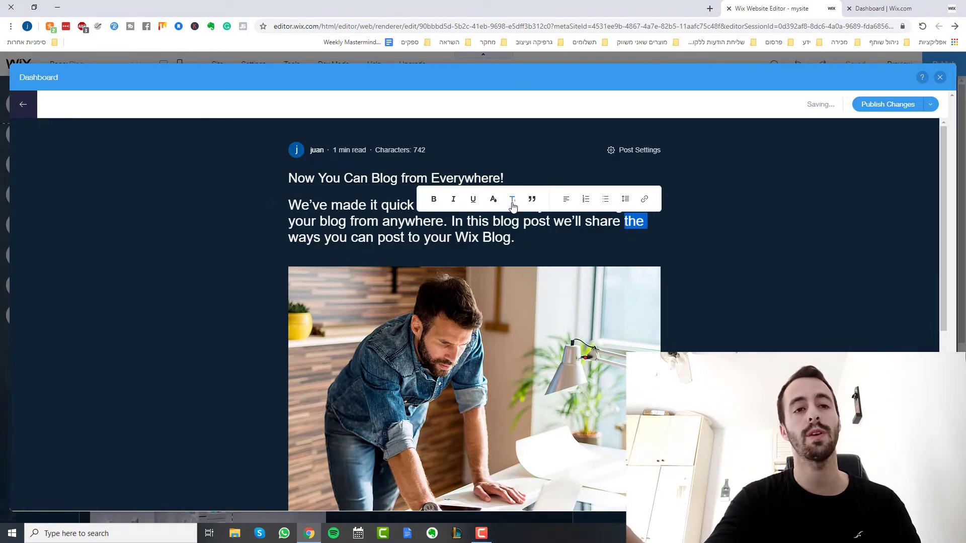
click(512, 202)
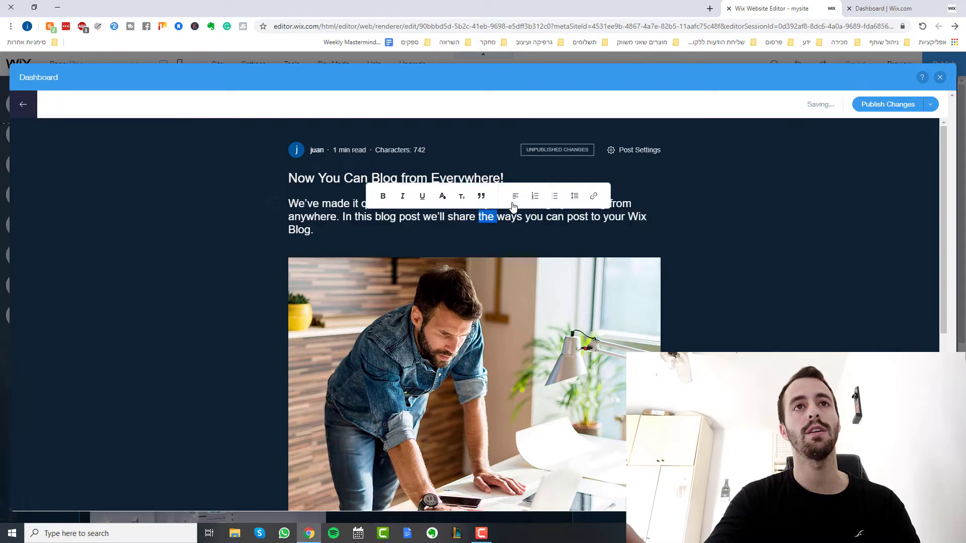
click(460, 201)
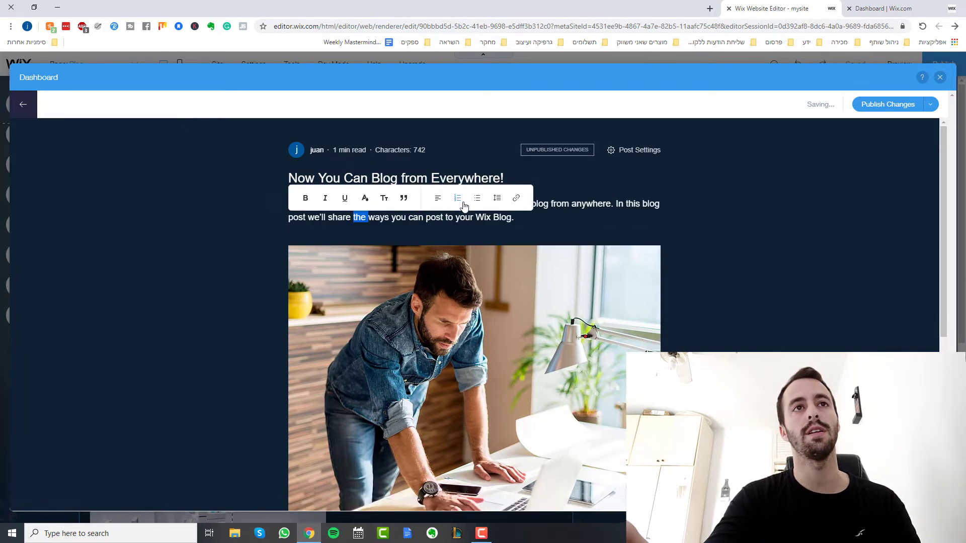
click(545, 211)
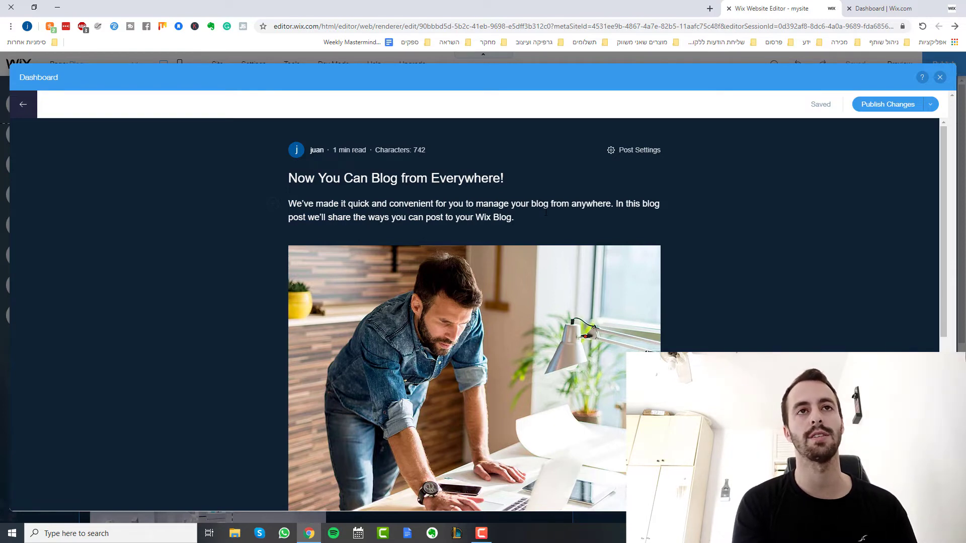
Step: Examine the caption and alt text fields in the blog post image's settings and close them without entering anything
click(518, 327)
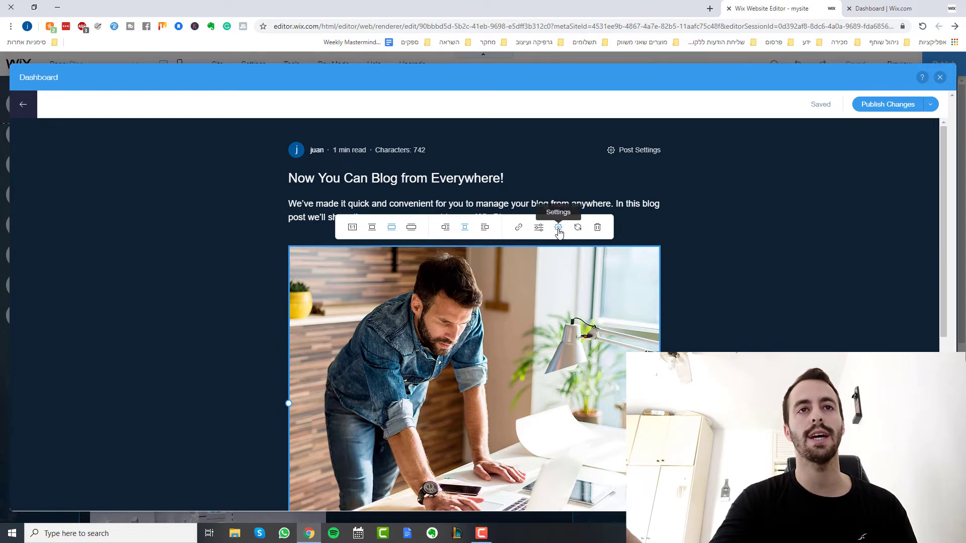
scroll(528, 344, down, 1)
scroll(528, 344, down, 1)
scroll(554, 362, up, 2)
scroll(579, 377, down, 2)
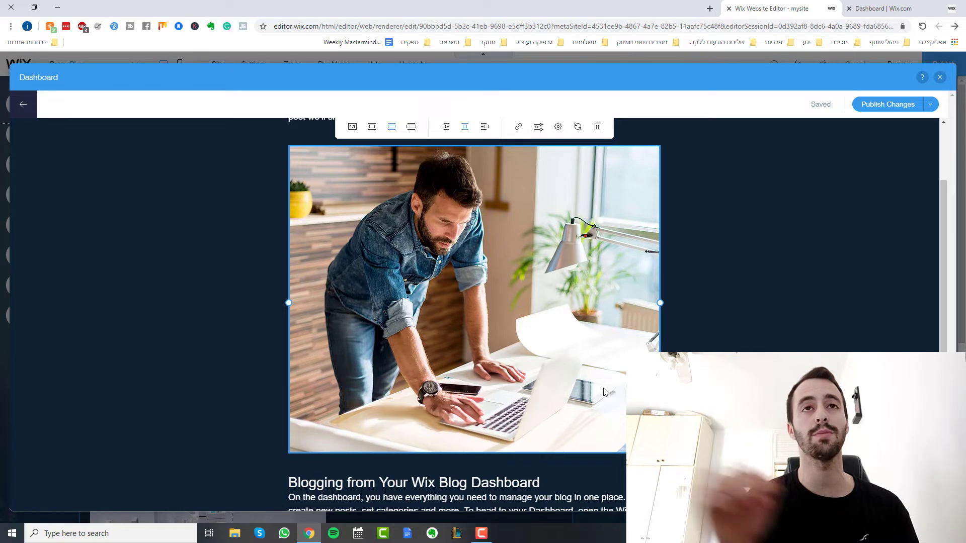
scroll(557, 181, up, 1)
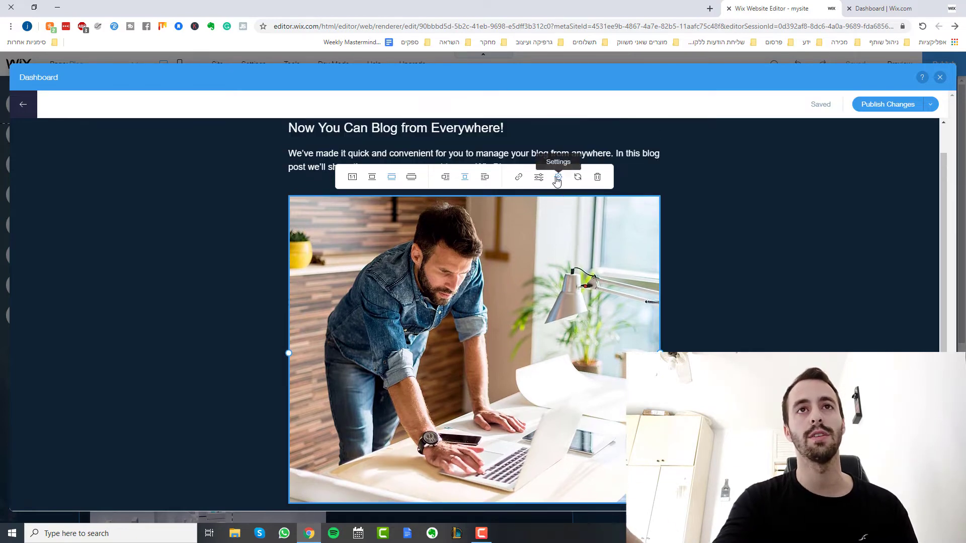
click(557, 179)
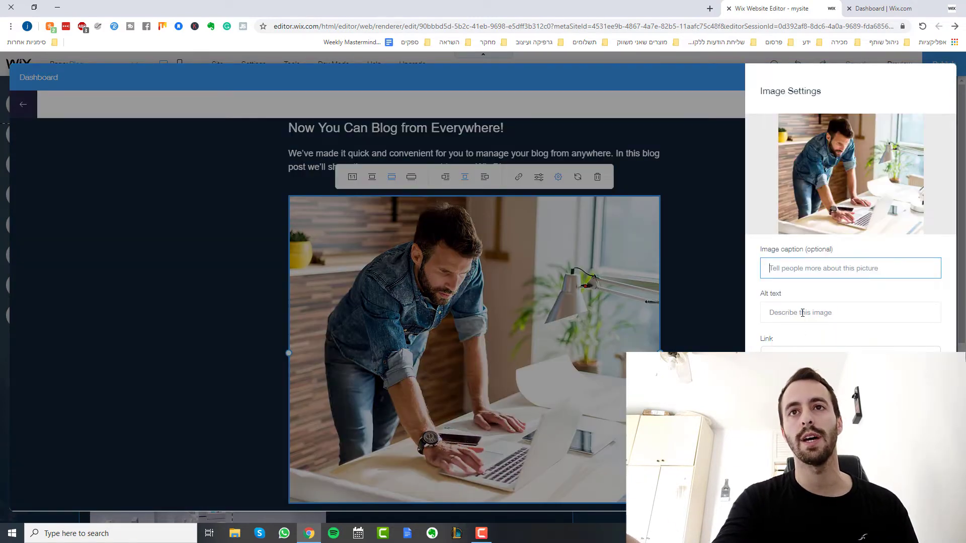
click(836, 318)
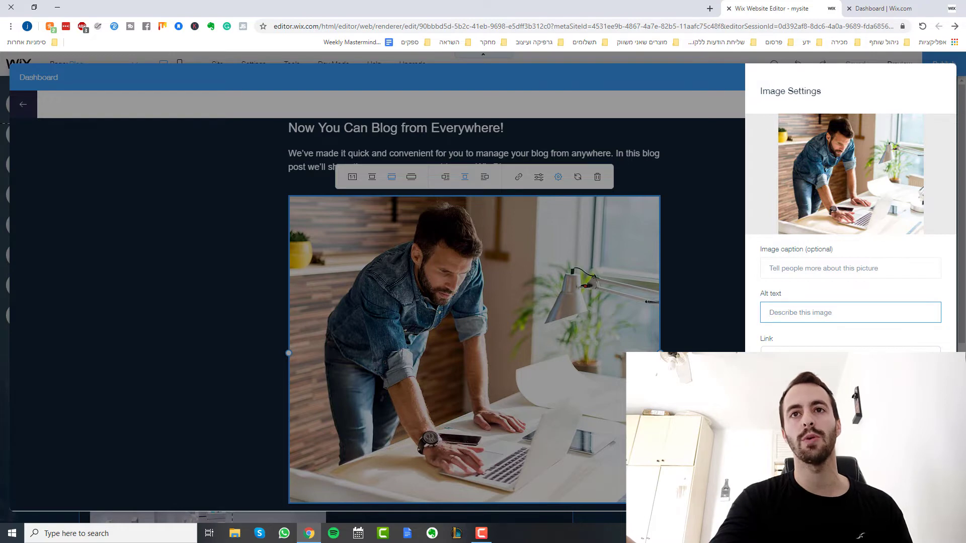
key(Escape)
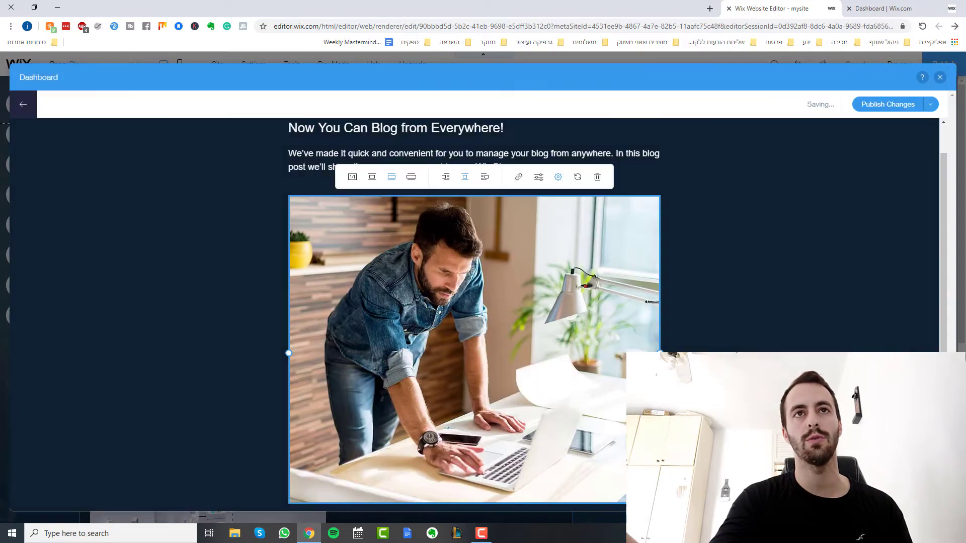
Step: Look through the subheadings and hashtags at the end of the blog post
scroll(453, 258, down, 4)
scroll(374, 415, down, 1)
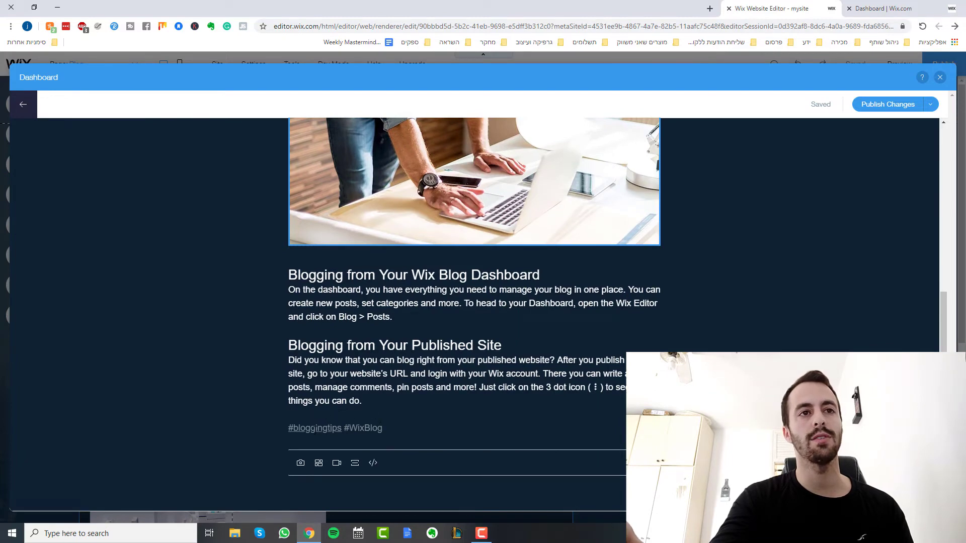
click(326, 413)
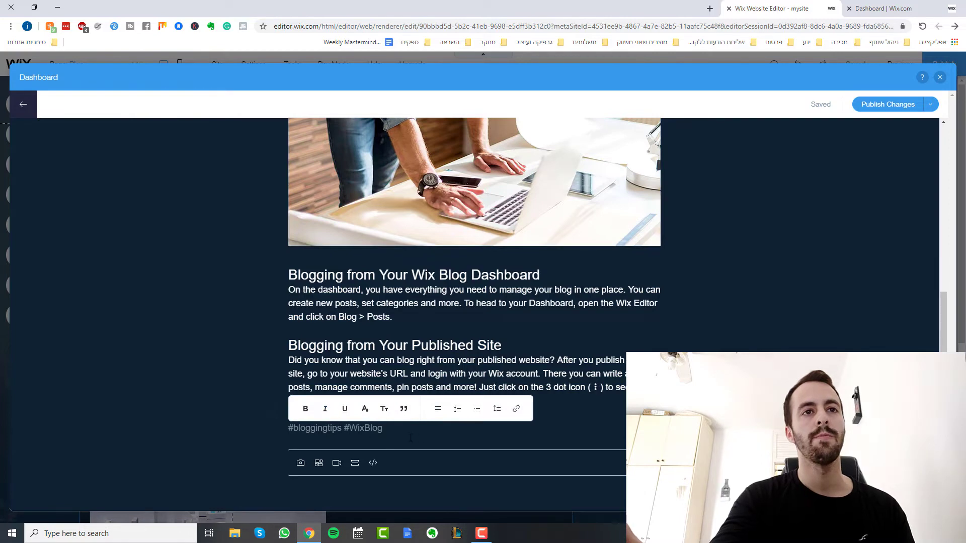
scroll(326, 413, up, 8)
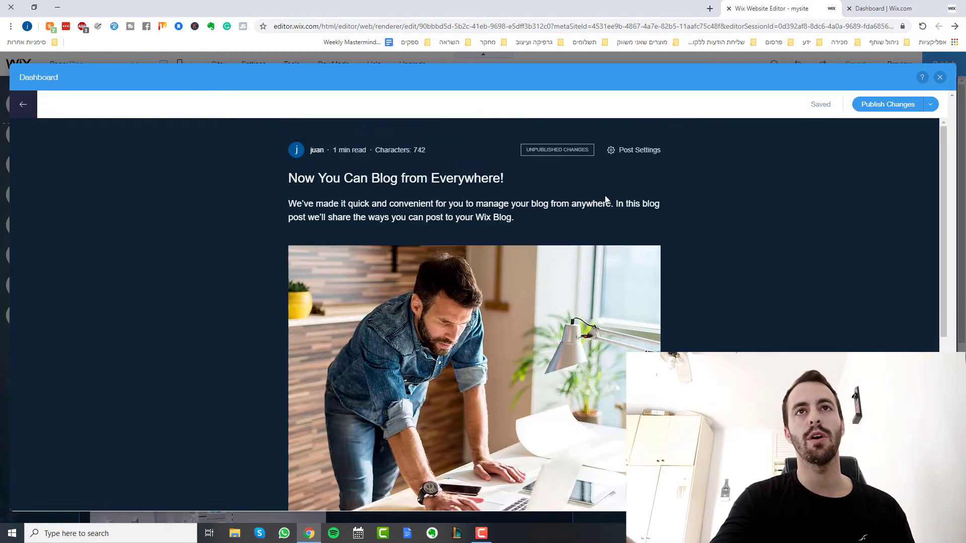
Step: Review the blog post's SEO settings for URL, search title, description and Google preview, and leave them without saving
click(645, 153)
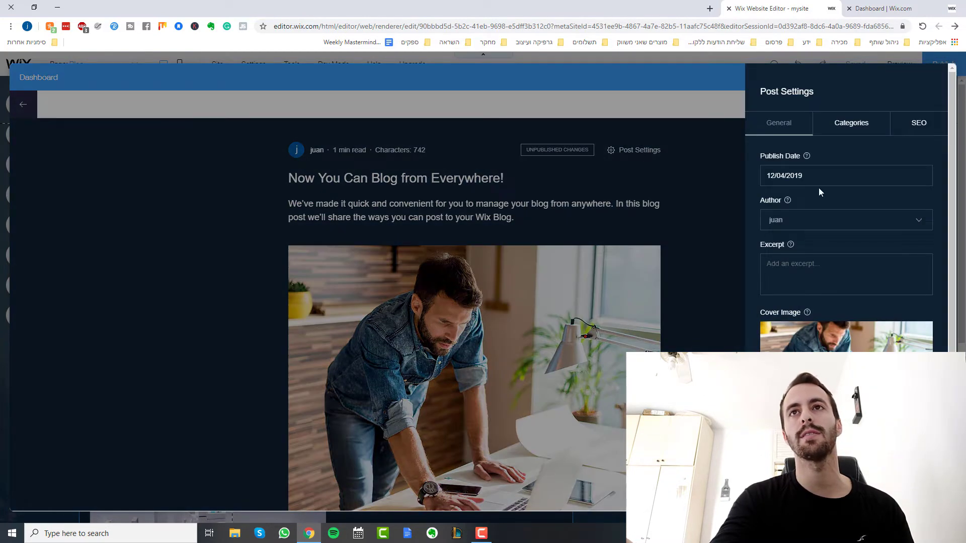
click(842, 126)
click(927, 125)
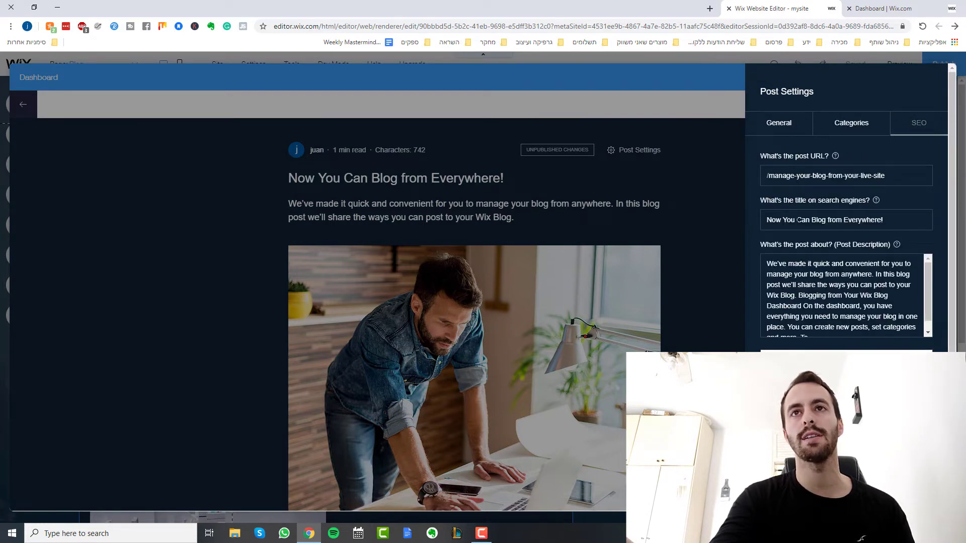
click(830, 176)
double_click(834, 176)
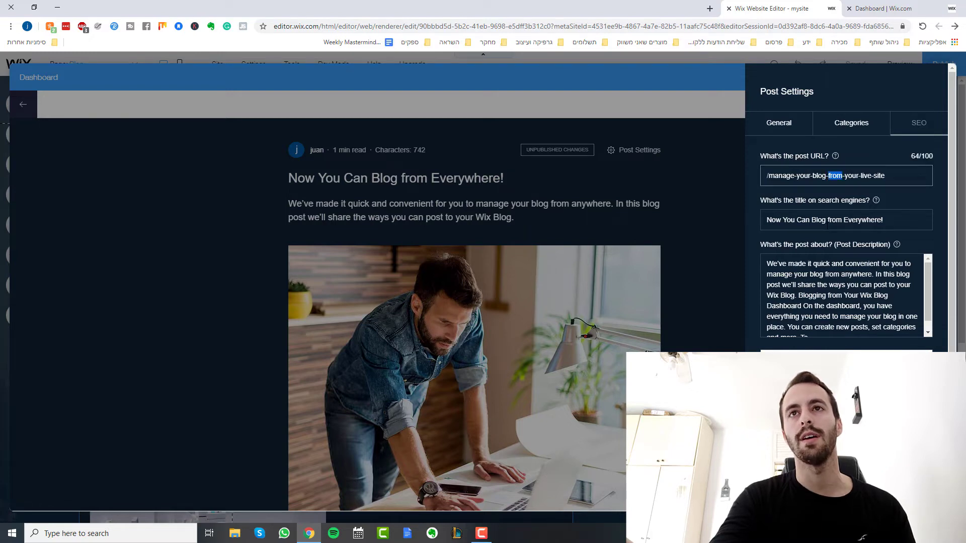
double_click(821, 177)
double_click(819, 220)
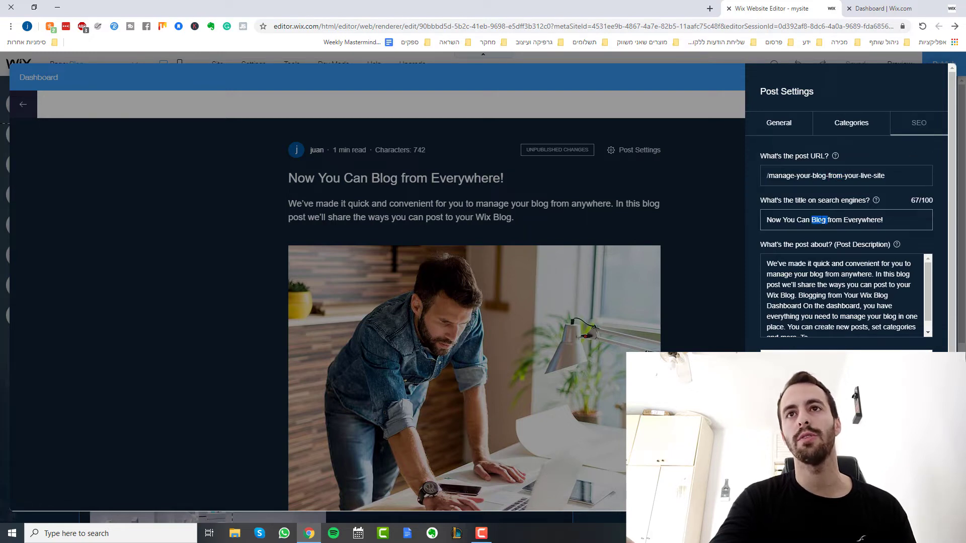
double_click(822, 285)
scroll(810, 392, down, 1)
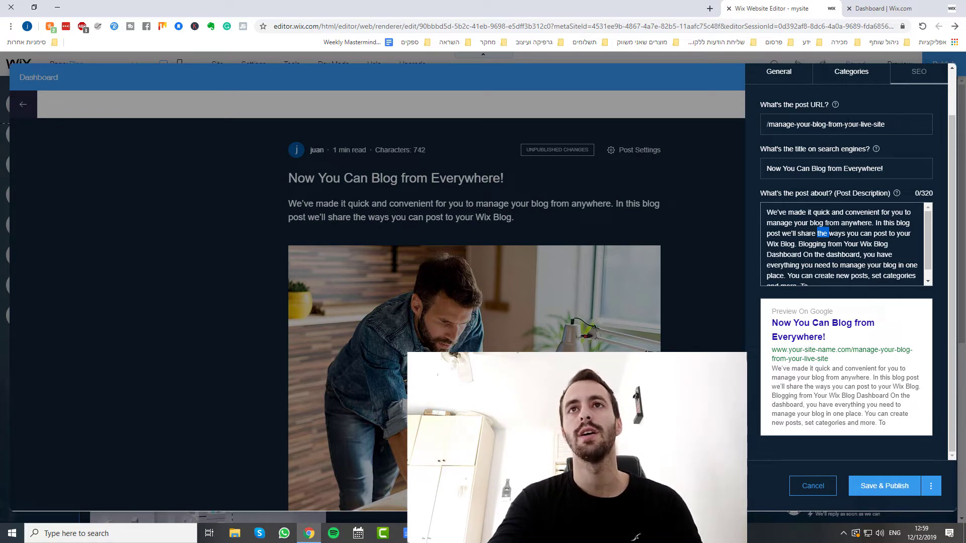
click(810, 125)
double_click(819, 169)
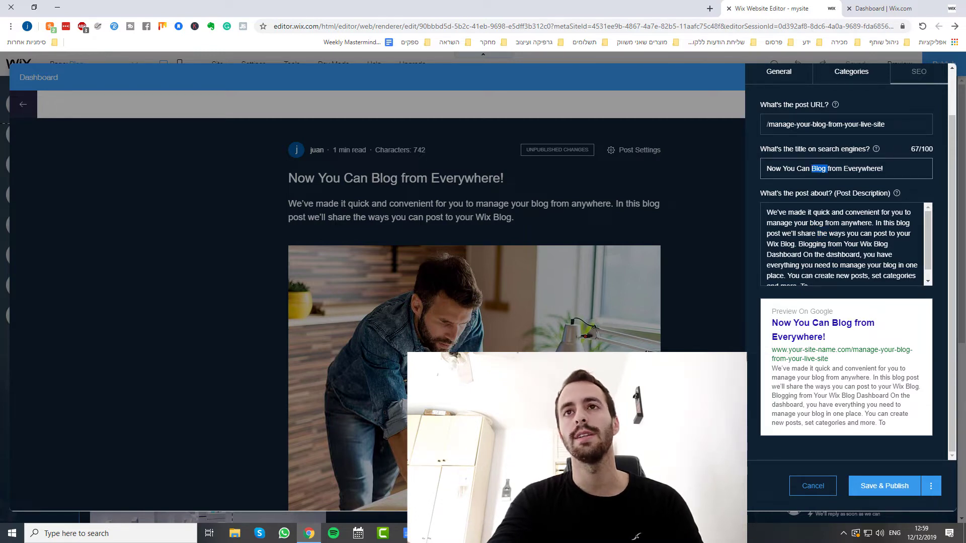
double_click(835, 244)
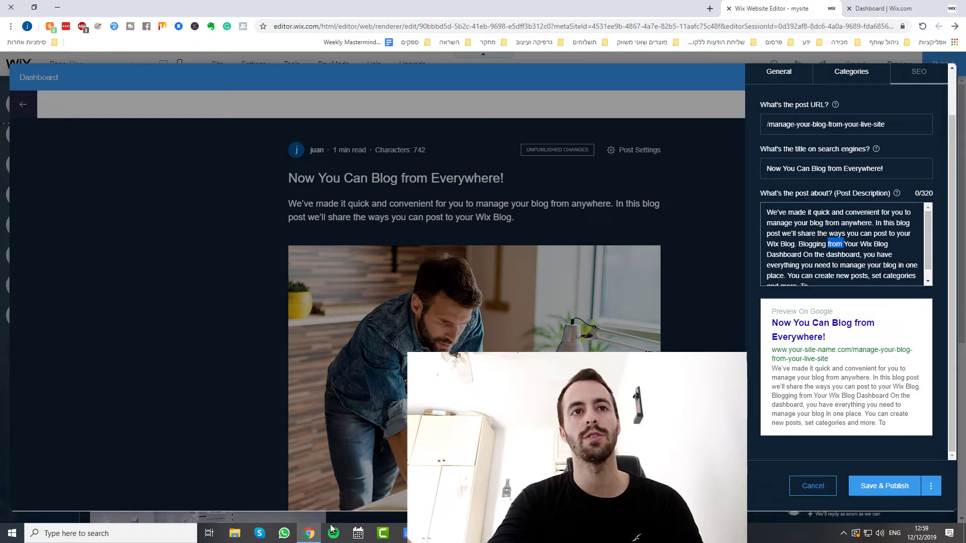
click(384, 238)
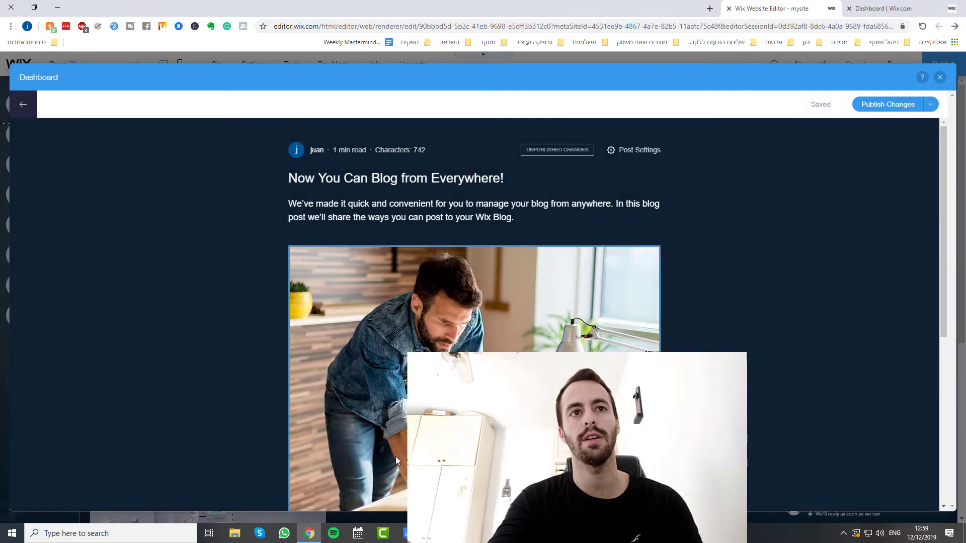
Step: Leave the blog post editor and open the Home page in the site editor
scroll(385, 238, down, 5)
scroll(384, 239, up, 1)
scroll(636, 286, up, 10)
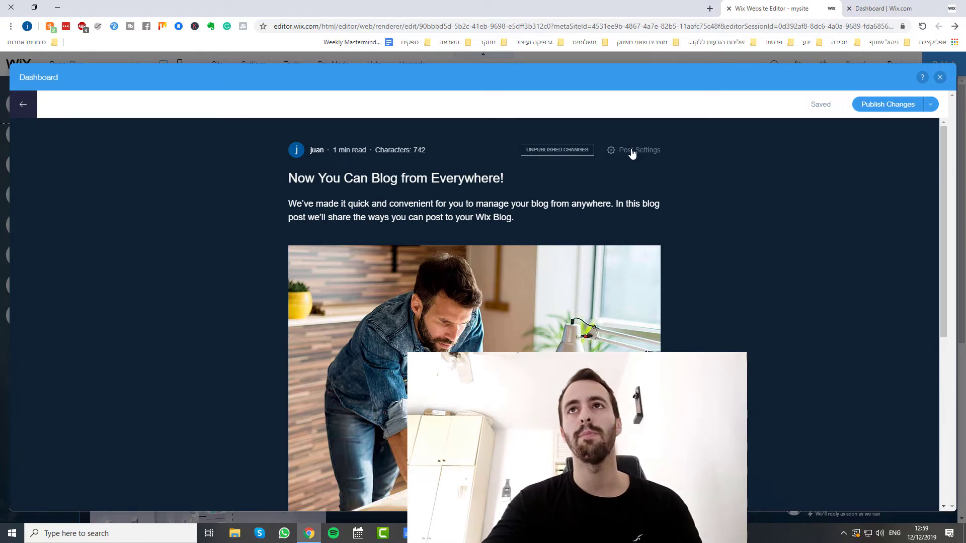
click(940, 78)
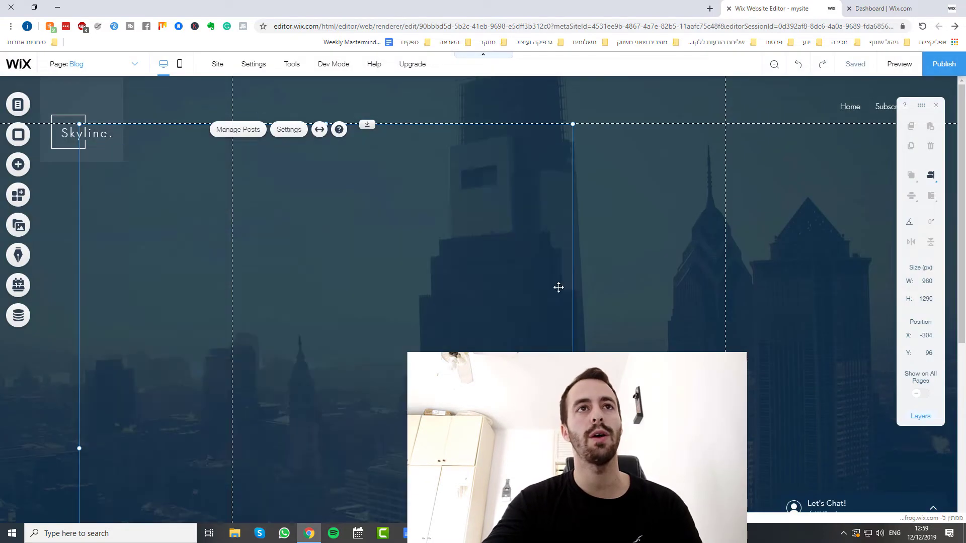
scroll(271, 375, down, 2)
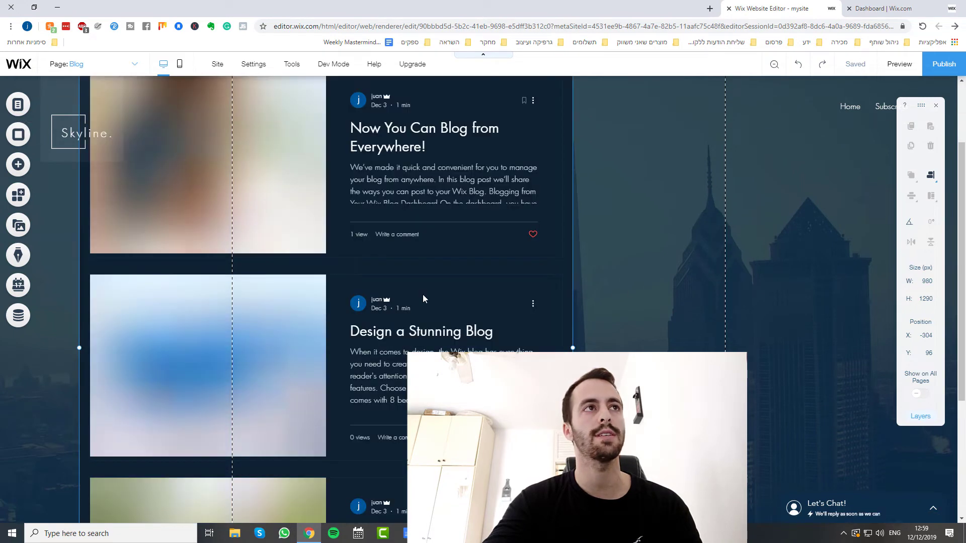
scroll(261, 191, up, 2)
click(114, 70)
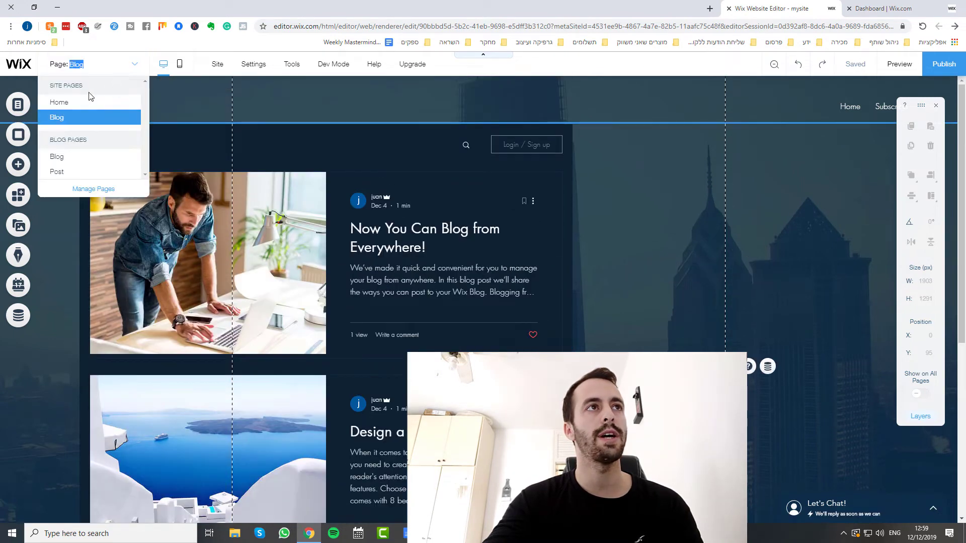
click(80, 102)
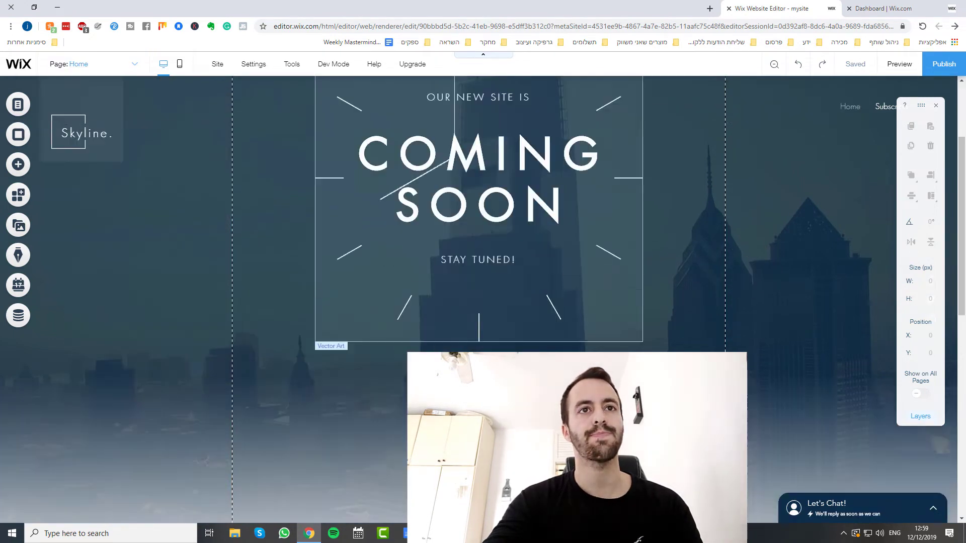
Step: Add the free Wix image of deer grazing in a field to the Home page and open its image settings
scroll(483, 302, down, 10)
scroll(399, 427, up, 10)
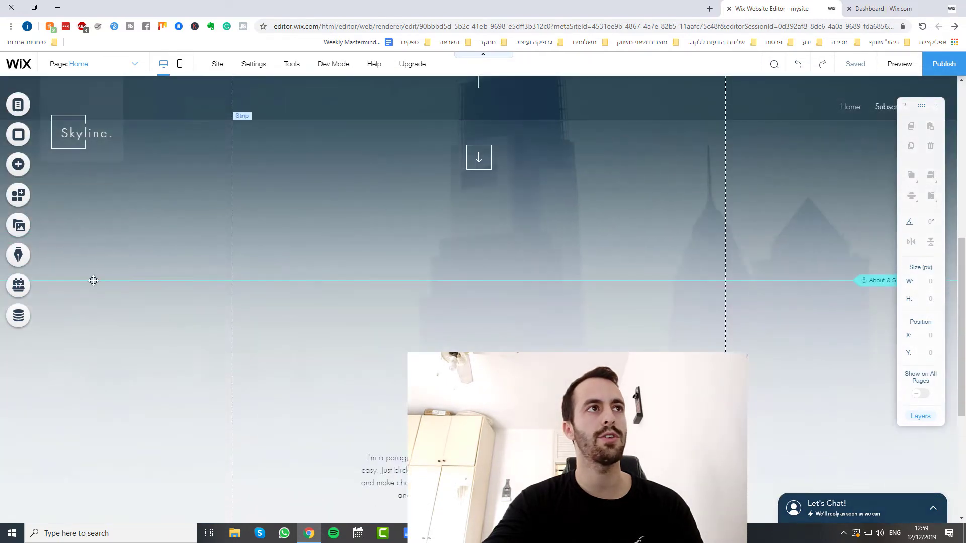
click(35, 165)
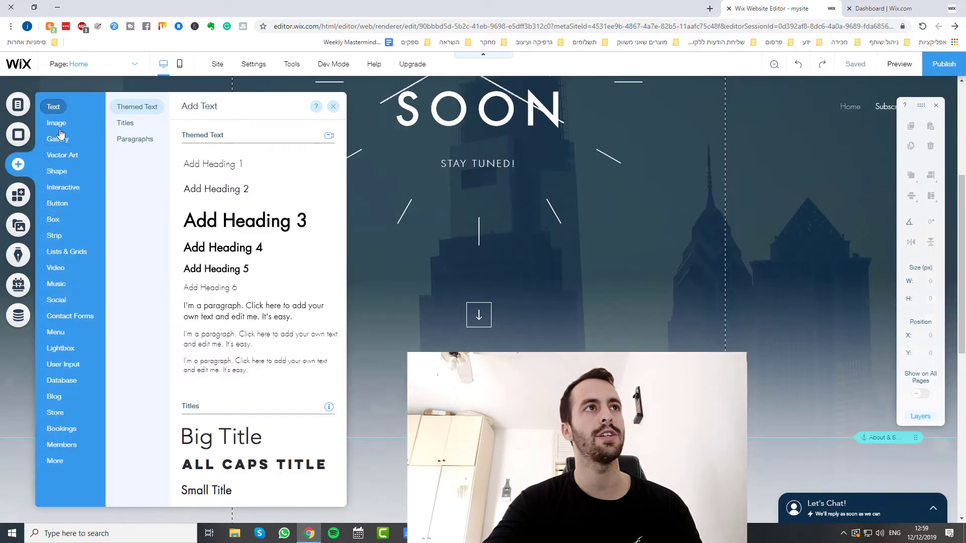
click(58, 123)
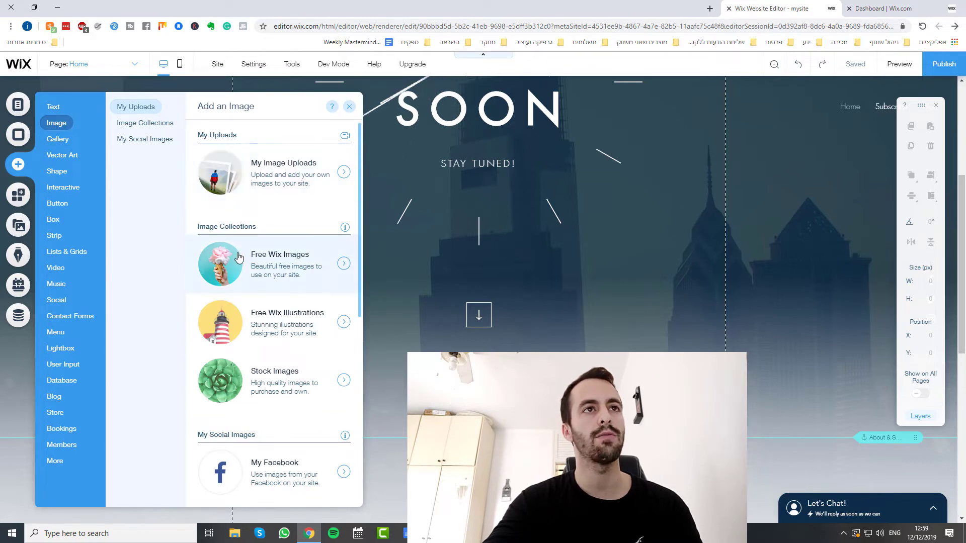
double_click(488, 314)
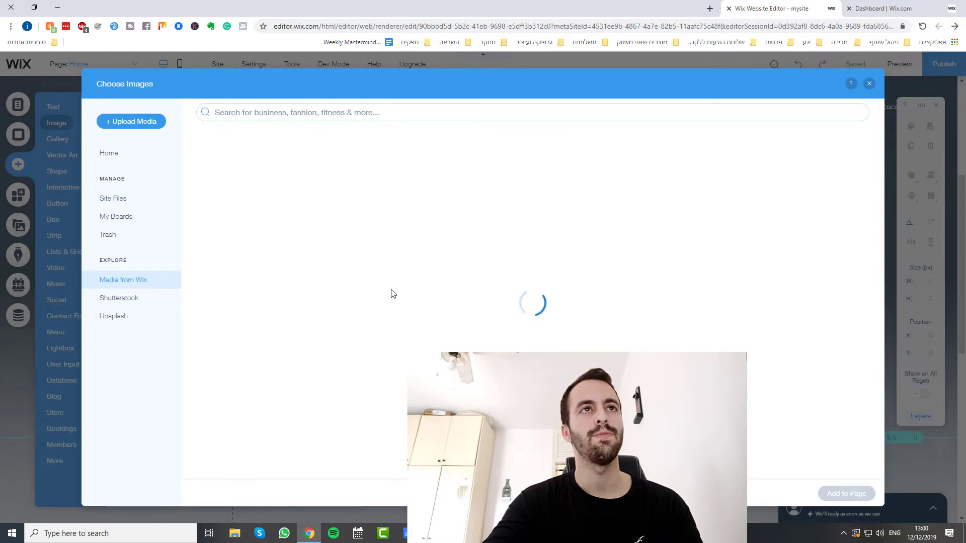
double_click(381, 270)
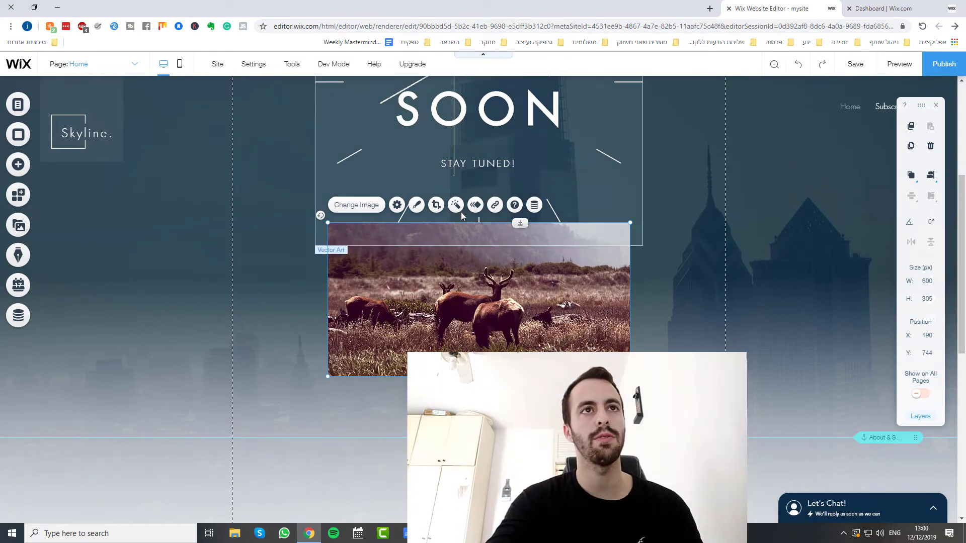
click(397, 206)
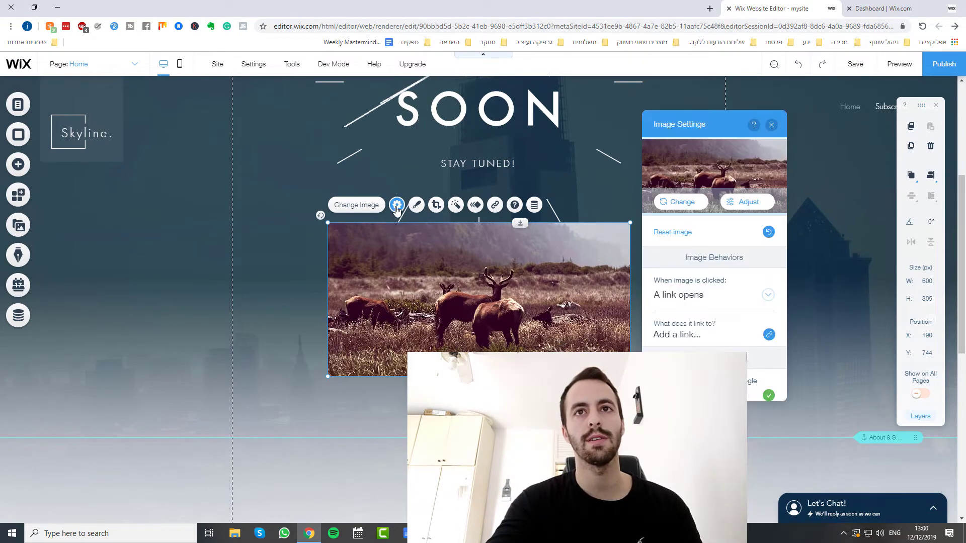
Step: Review the deer image's link and its text description for Google, and leave the image settings
scroll(734, 318, down, 1)
scroll(734, 318, down, 1)
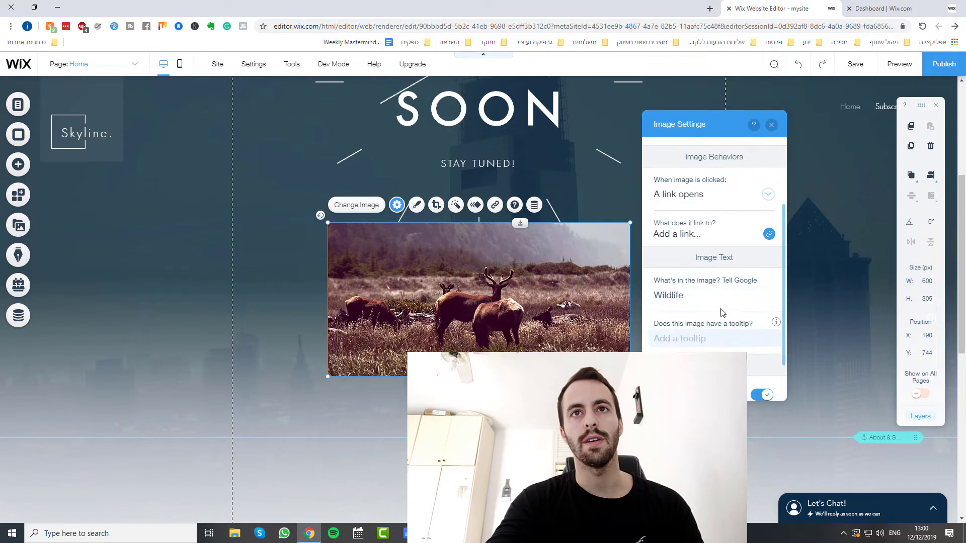
click(686, 297)
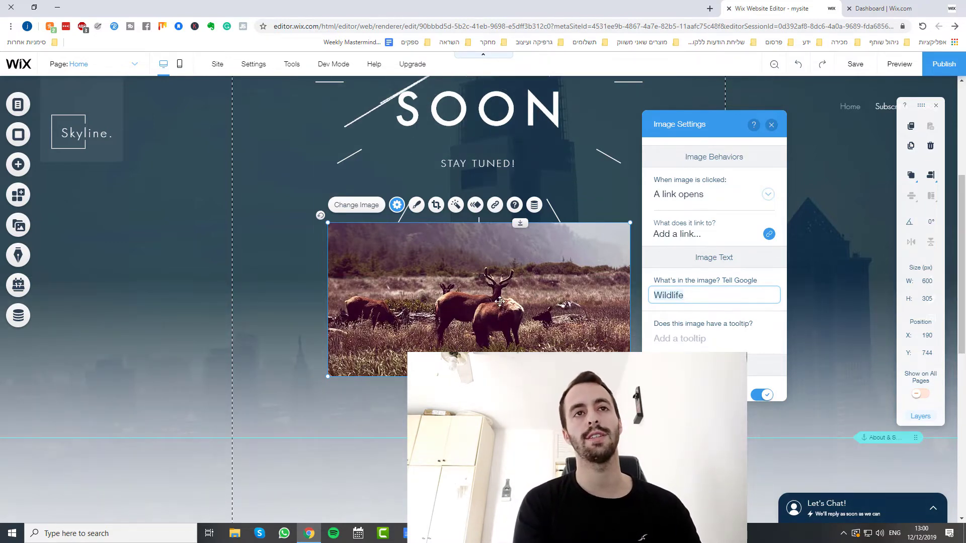
click(204, 218)
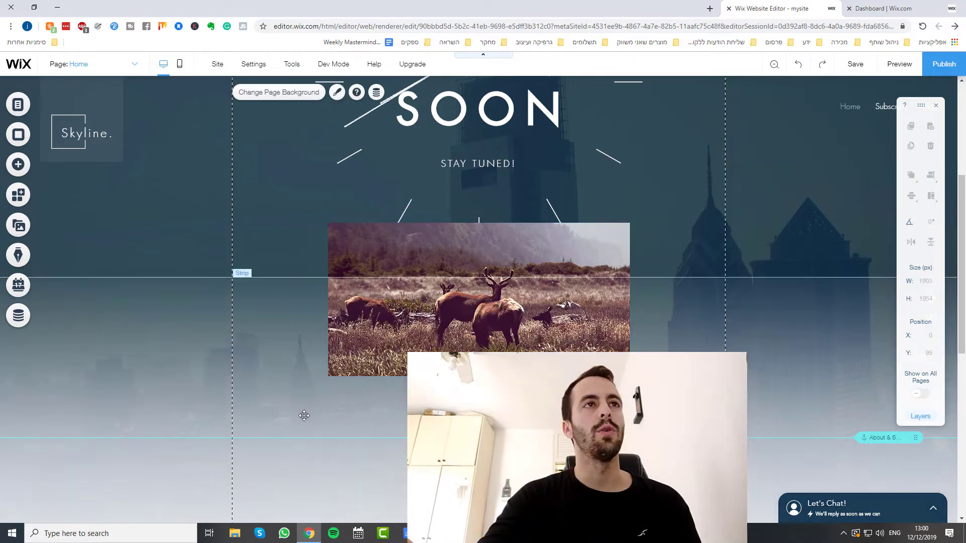
Step: Start the Wix SEO Wiz for getting the site found on Google, keeping Mysite as the site name
scroll(304, 416, up, 5)
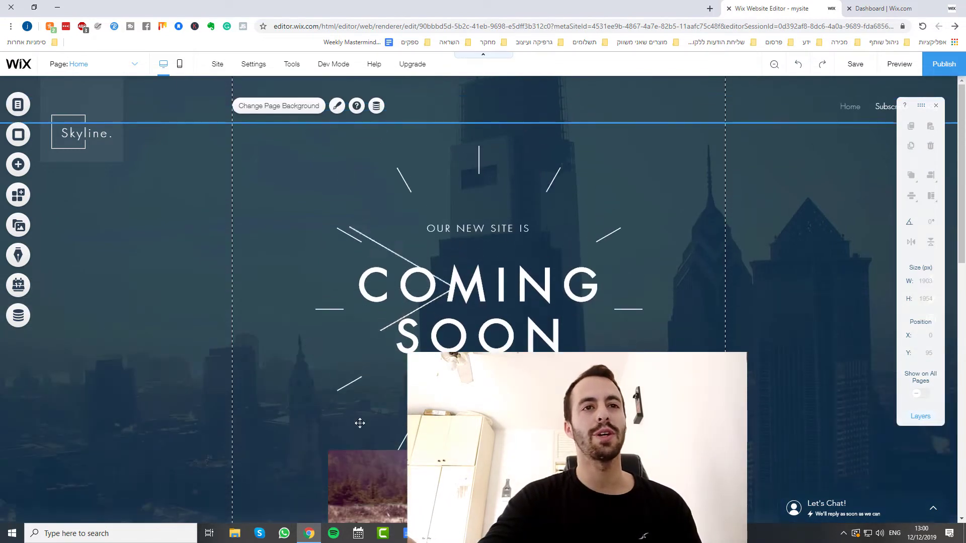
scroll(359, 423, down, 2)
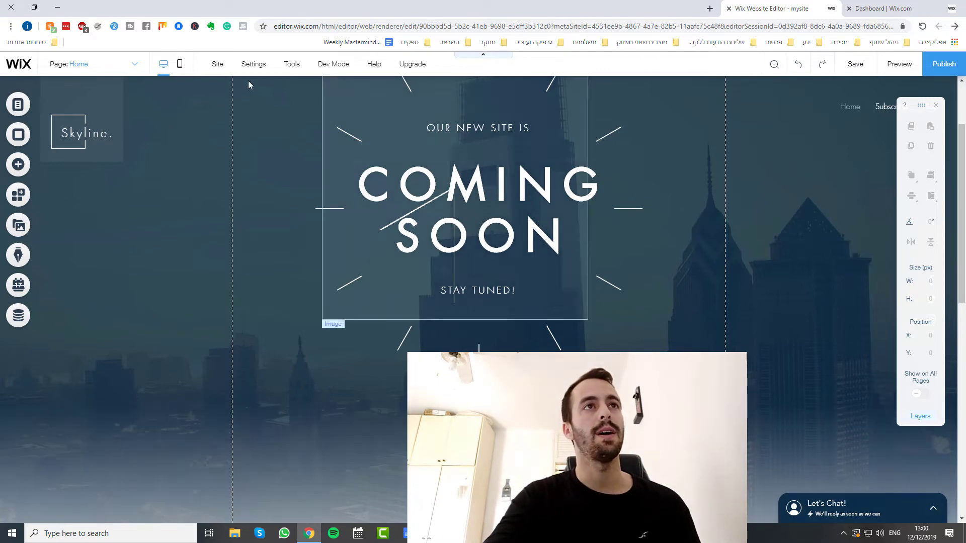
mouse_move(243, 69)
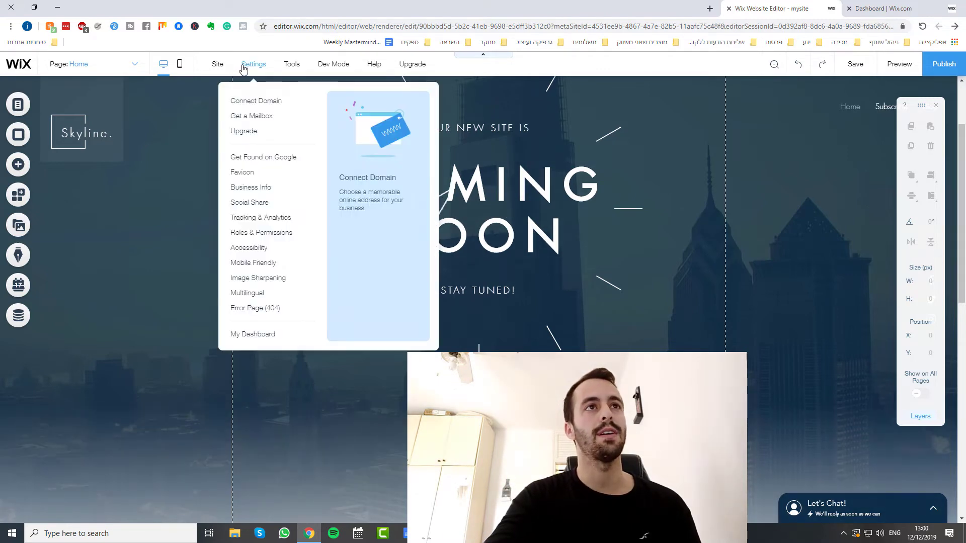
click(248, 159)
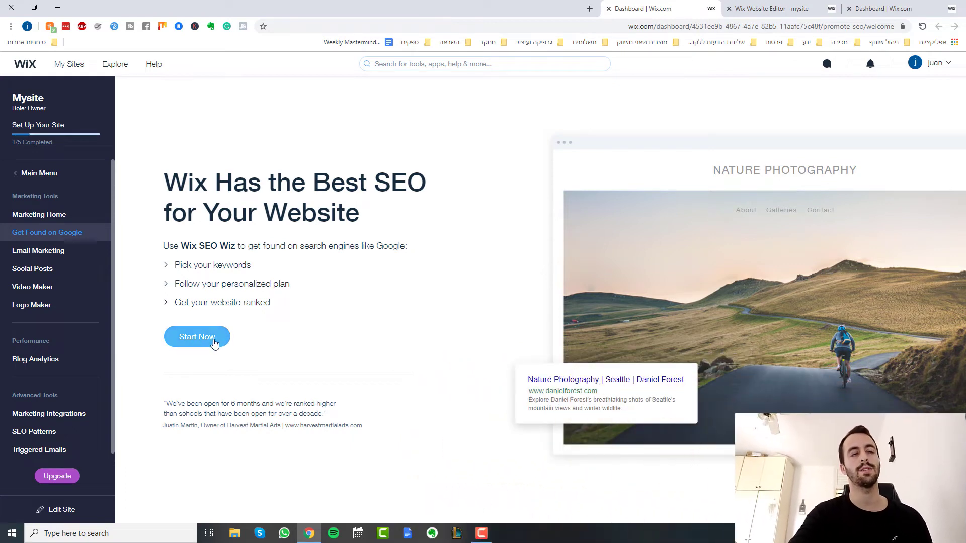
click(191, 341)
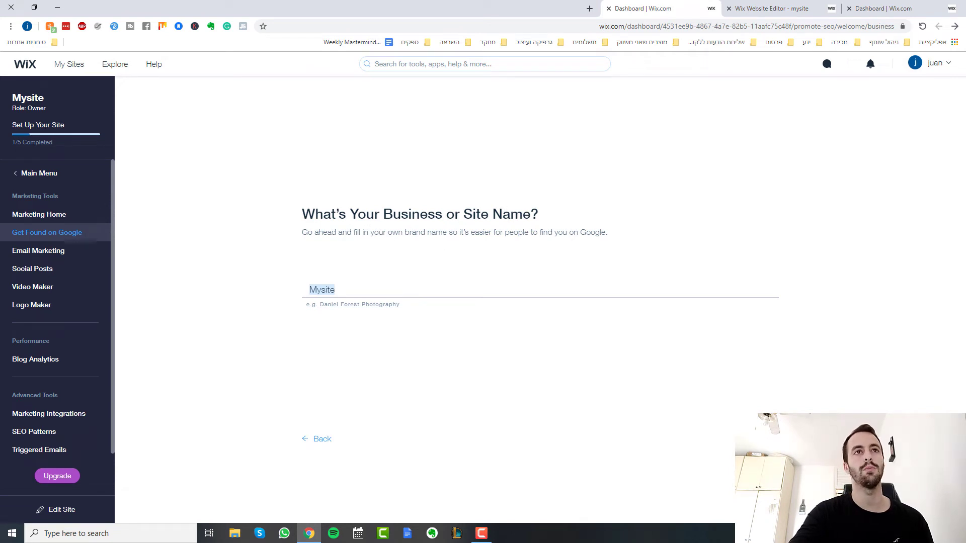
key(Return)
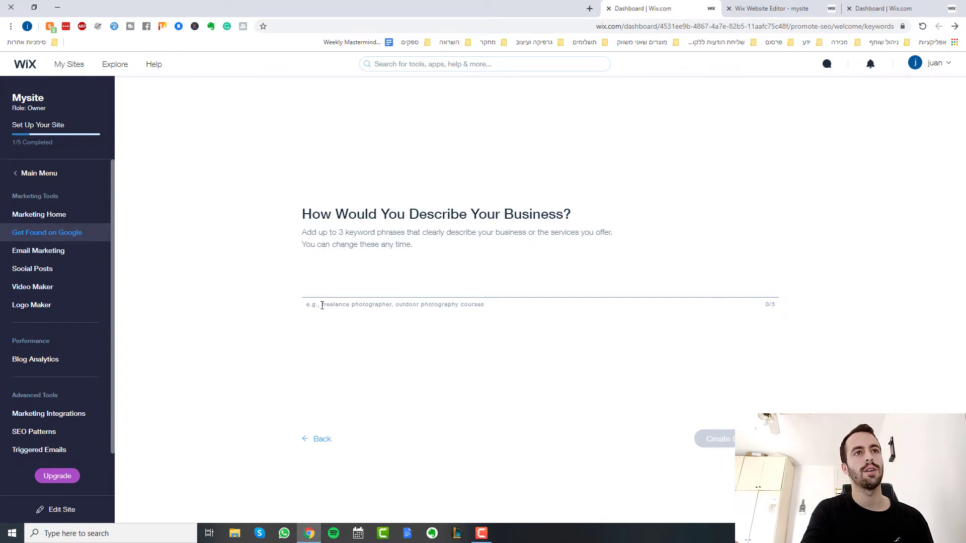
Step: Add "freelance photographer" as the keyword phrase describing the business, and create and open the SEO plan
drag(322, 304, 397, 286)
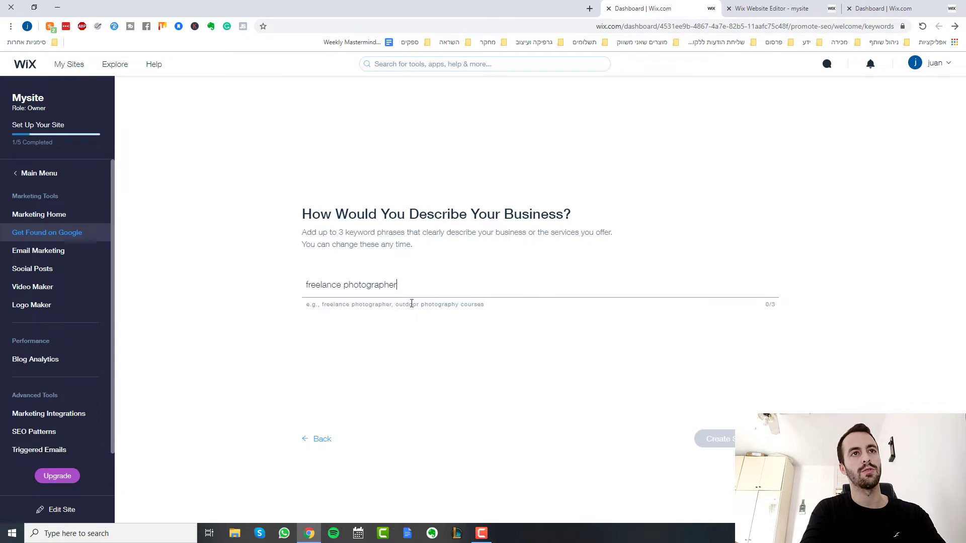
key(Return)
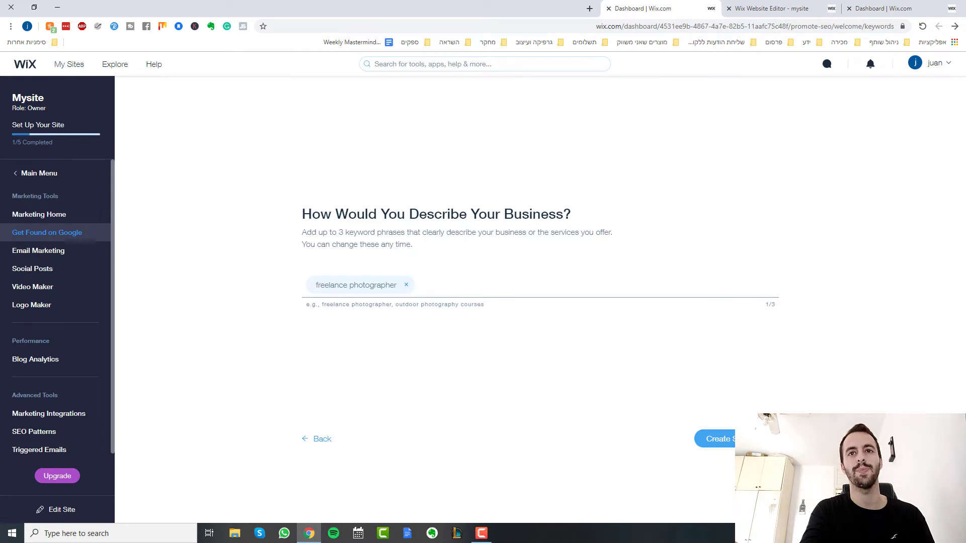
click(714, 439)
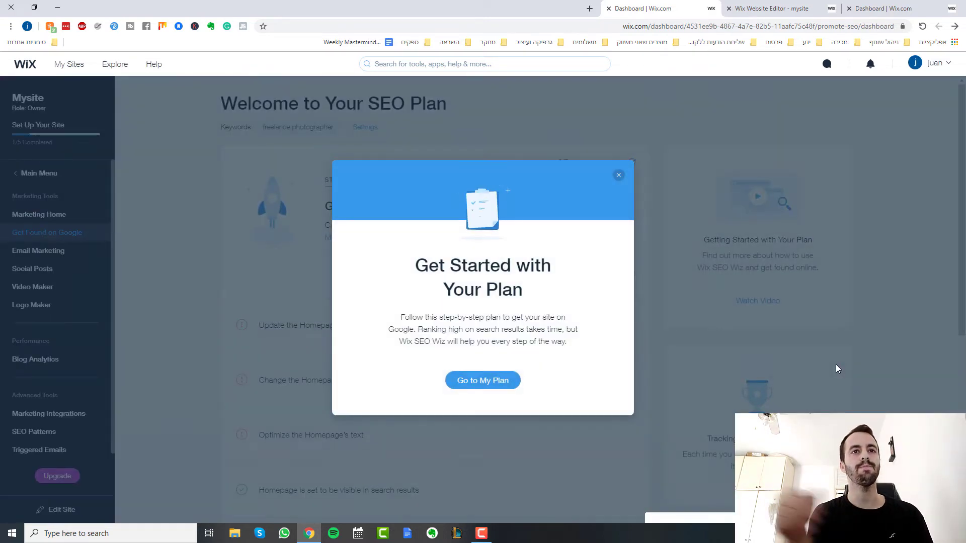
click(509, 382)
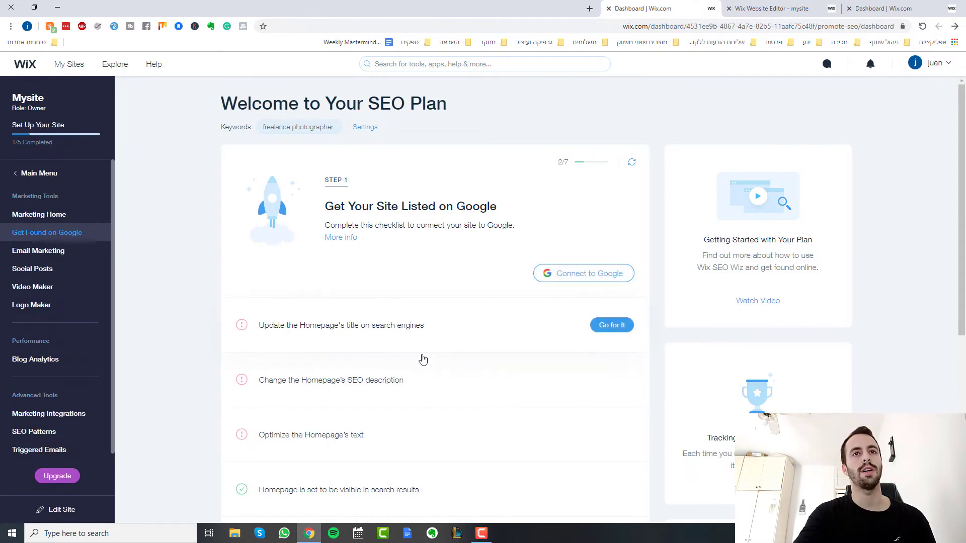
Step: Copy the recommended title "Freelance Photographer | Mysite" from the checklist item about the homepage's title on search engines
scroll(433, 304, down, 2)
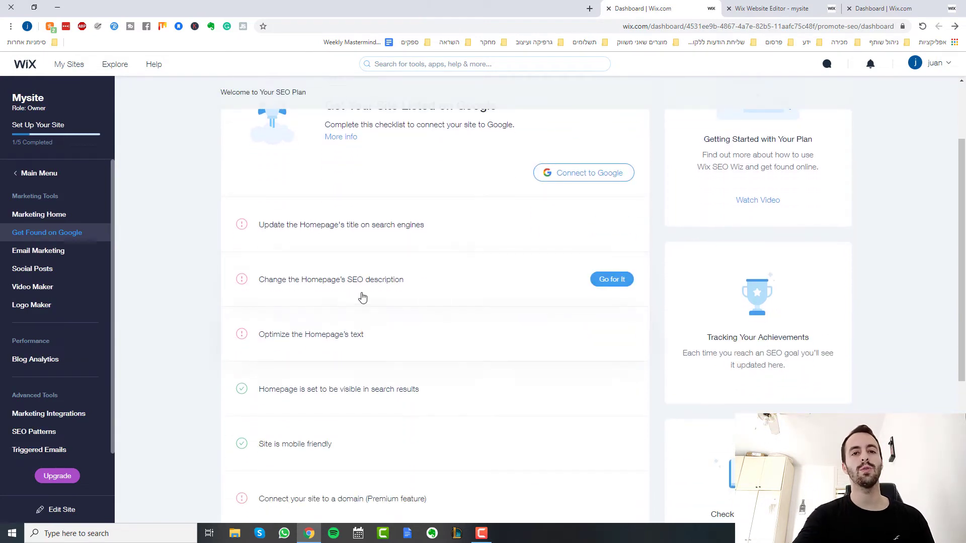
scroll(301, 279, down, 1)
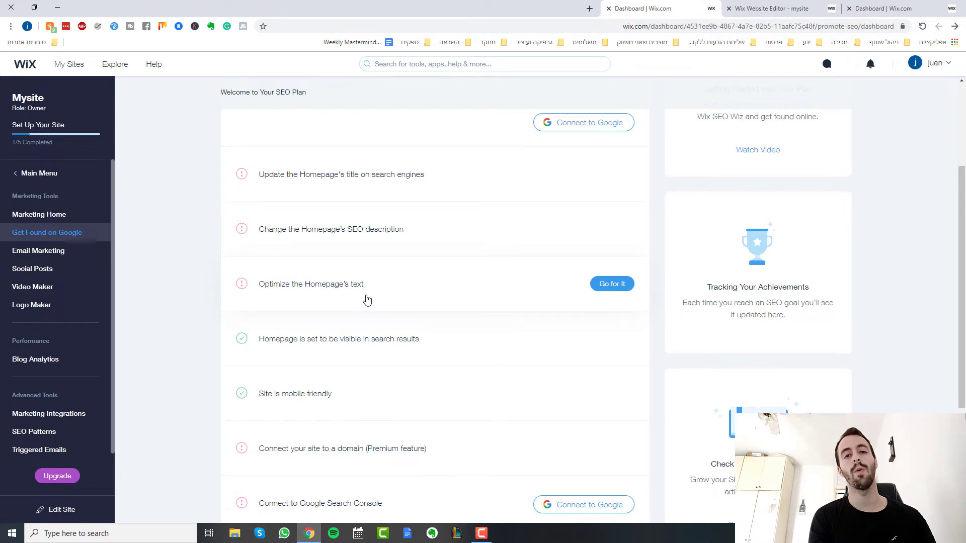
scroll(362, 282, up, 1)
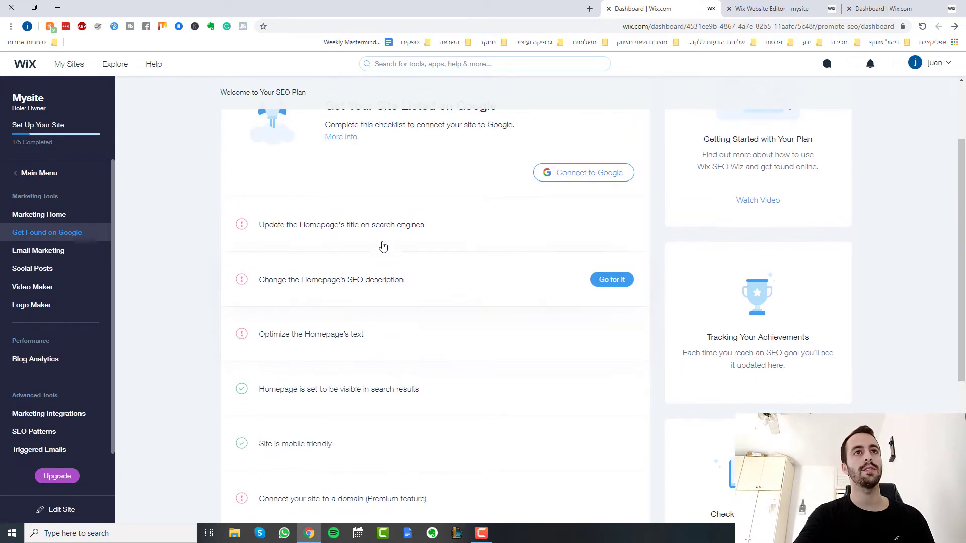
click(328, 238)
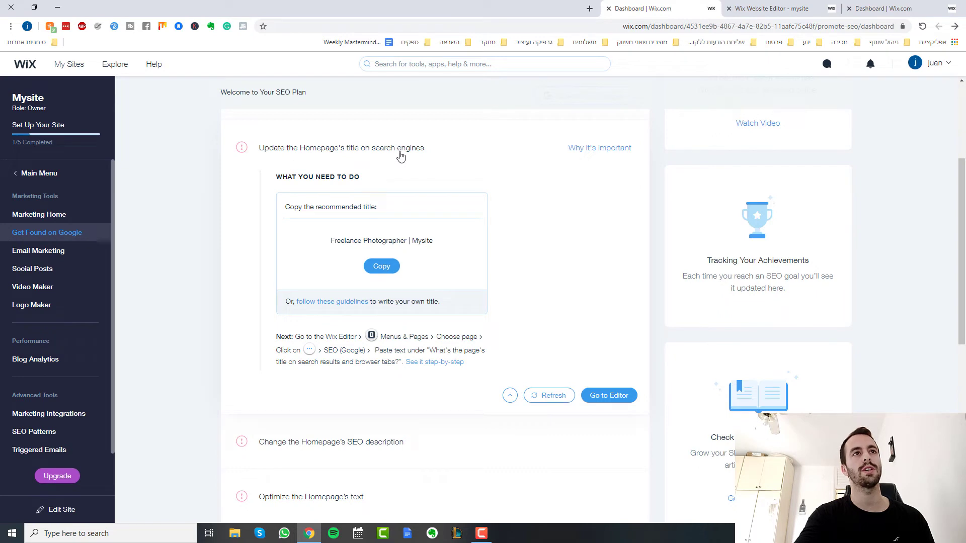
click(384, 270)
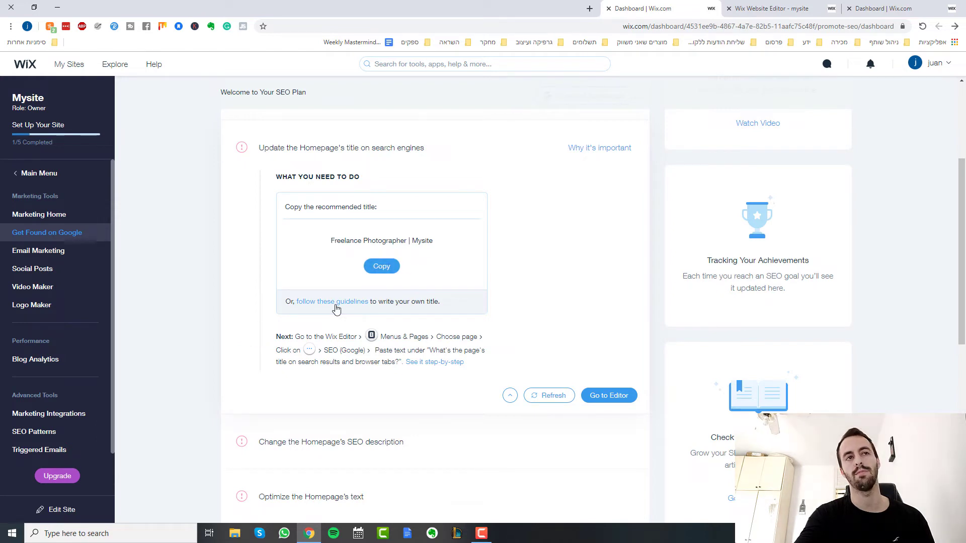
scroll(293, 383, down, 2)
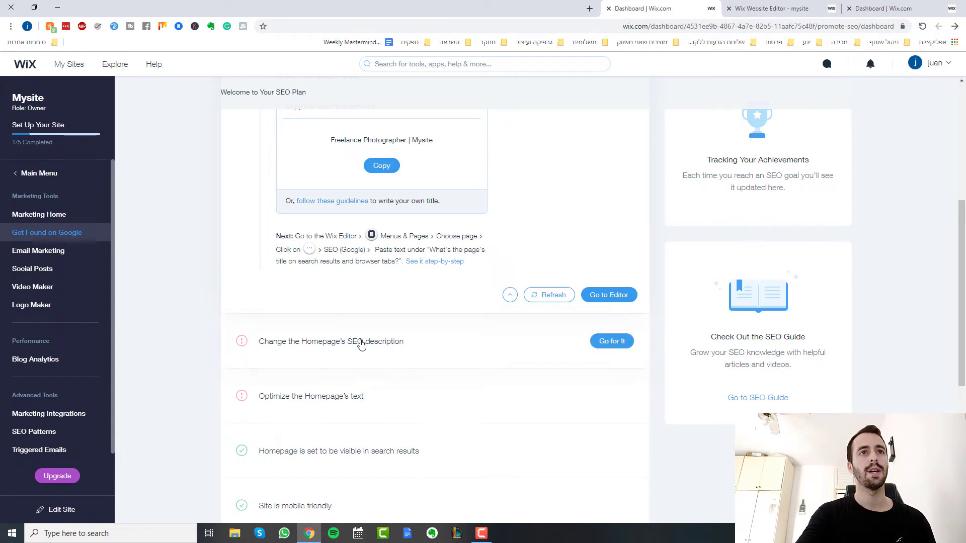
scroll(322, 312, up, 1)
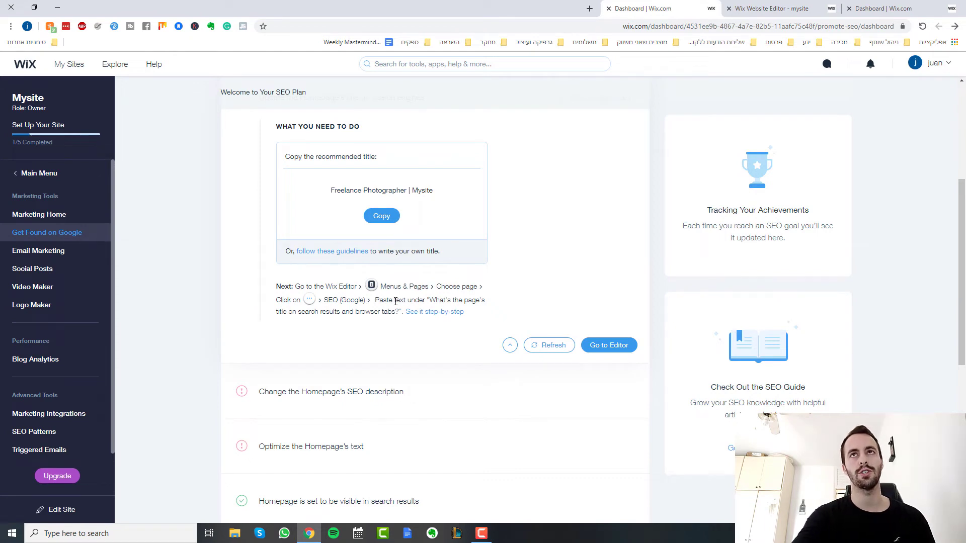
Step: In the site editor, set the Home page's SEO title to "Freelance Photographer | Mysite" and save the site
click(766, 9)
click(19, 104)
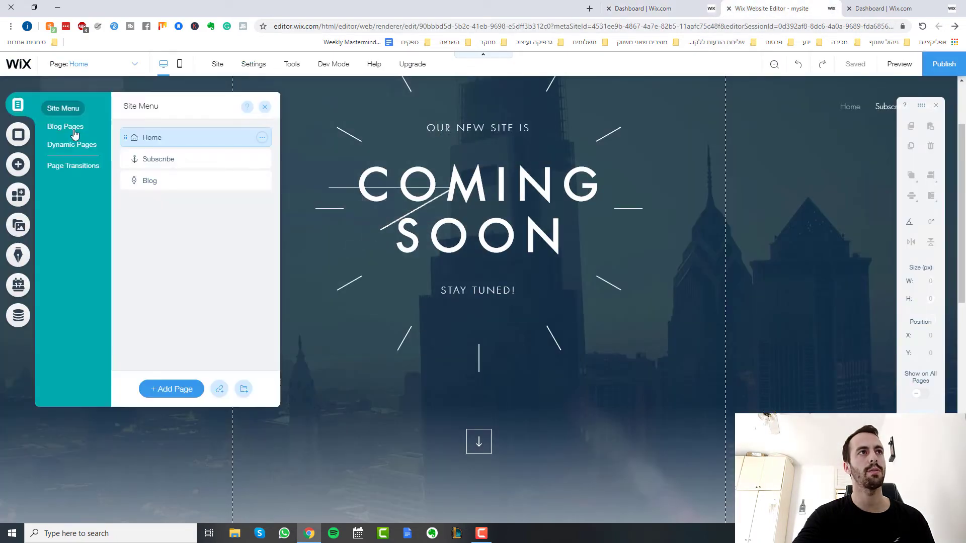
click(262, 137)
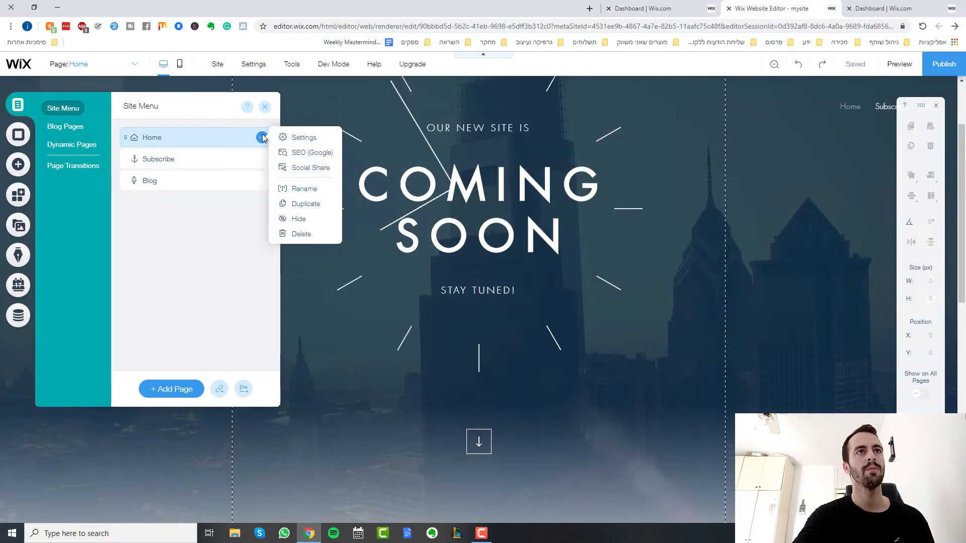
click(312, 153)
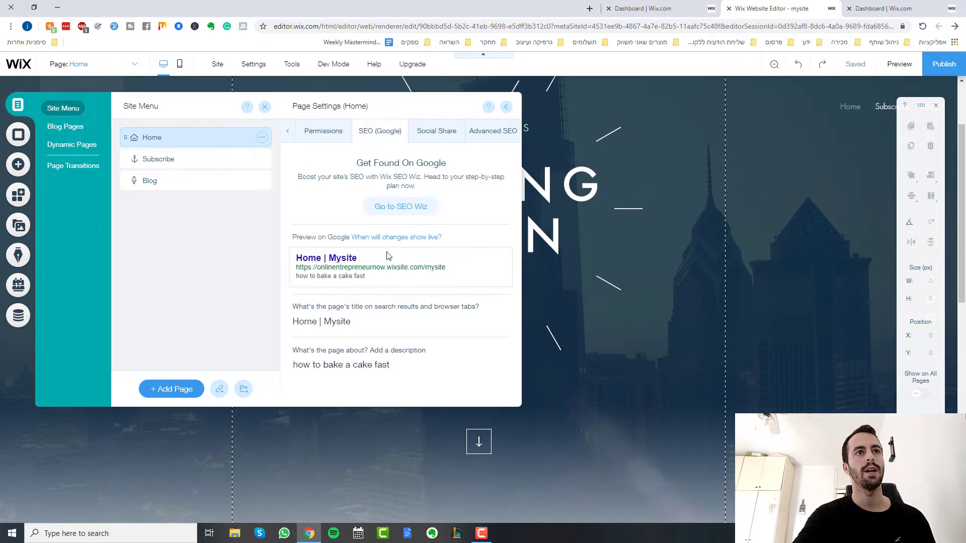
click(352, 321)
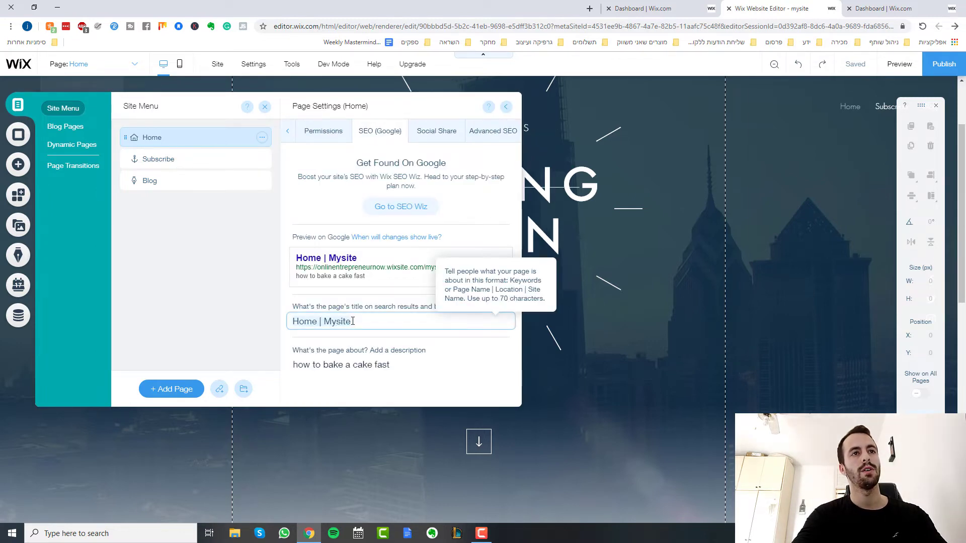
key(ctrl+v)
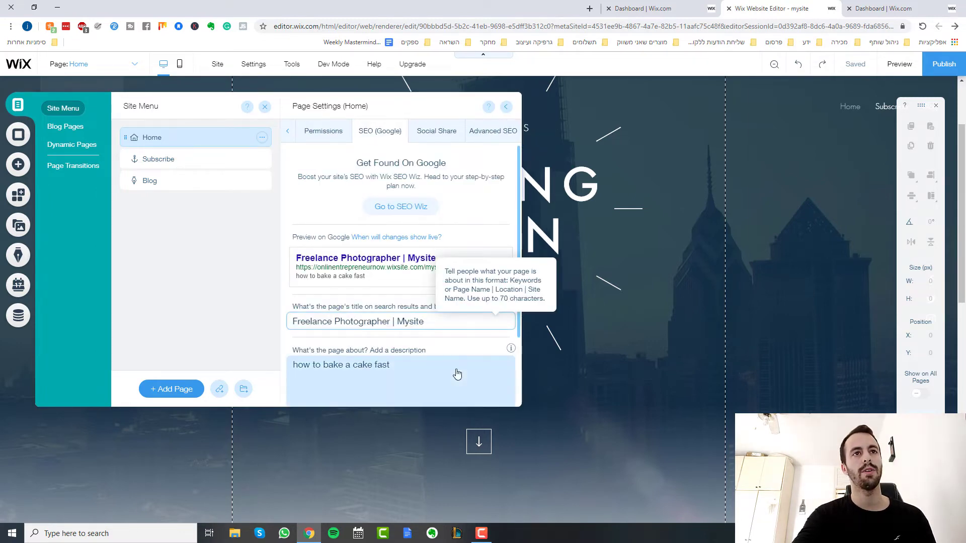
scroll(392, 372, down, 1)
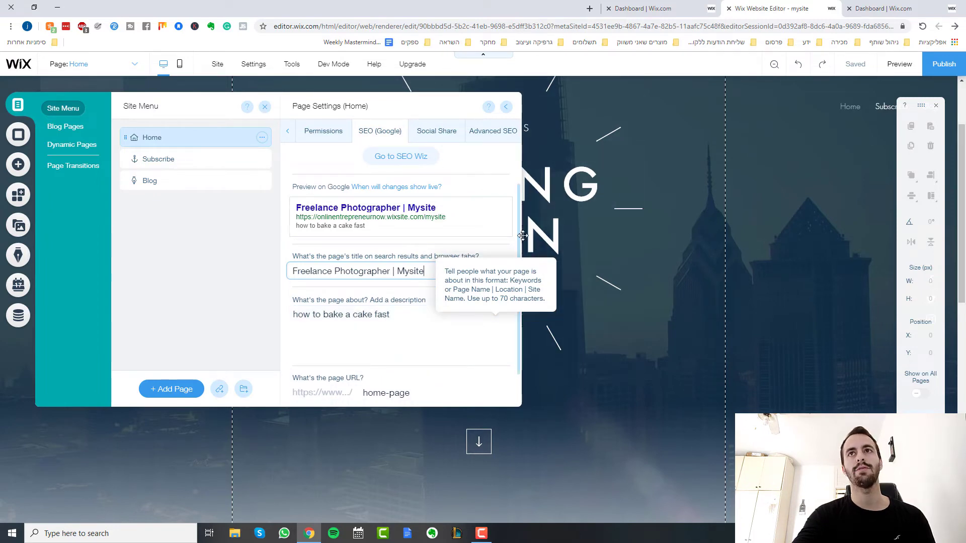
click(852, 67)
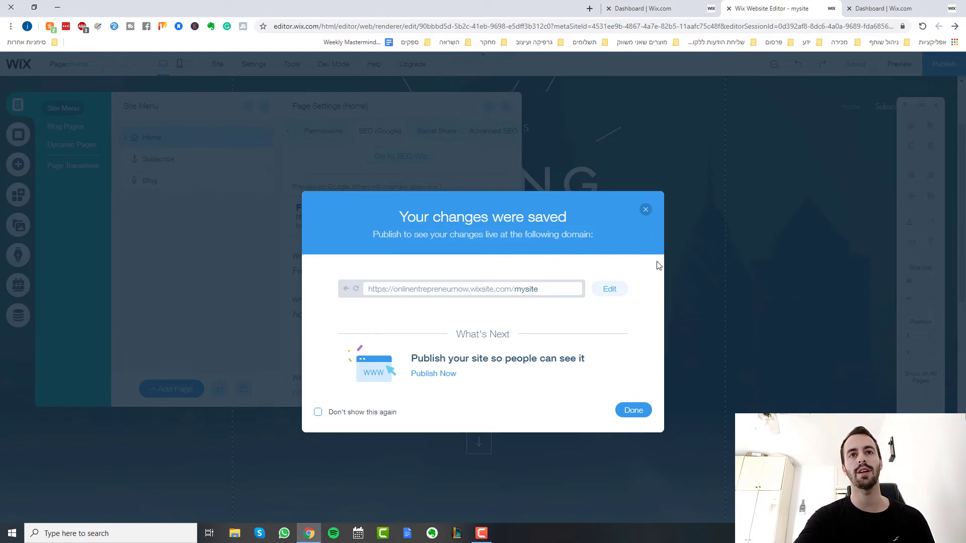
click(633, 411)
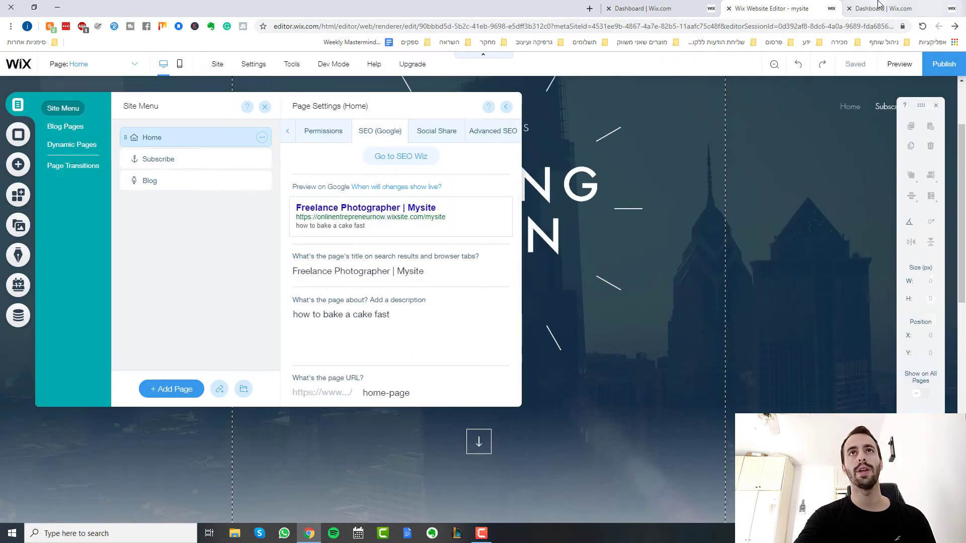
Step: Return to the SEO plan and read the requirements for changing the homepage's SEO description
click(643, 9)
scroll(366, 214, up, 2)
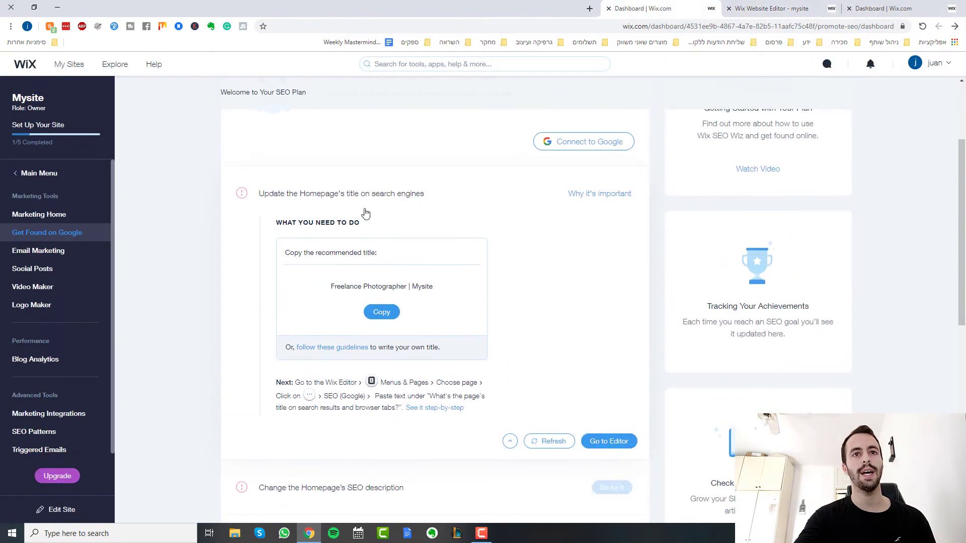
scroll(567, 416, down, 2)
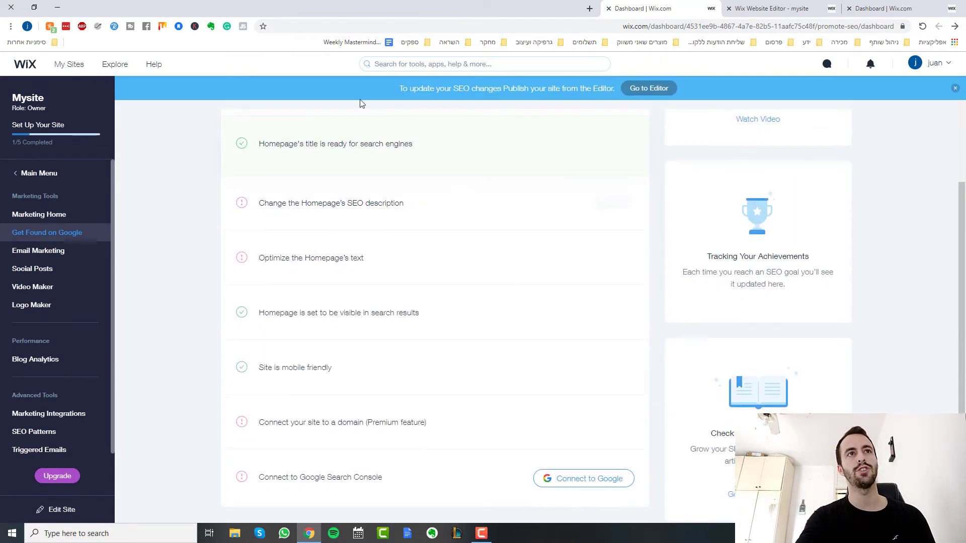
scroll(194, 328, up, 2)
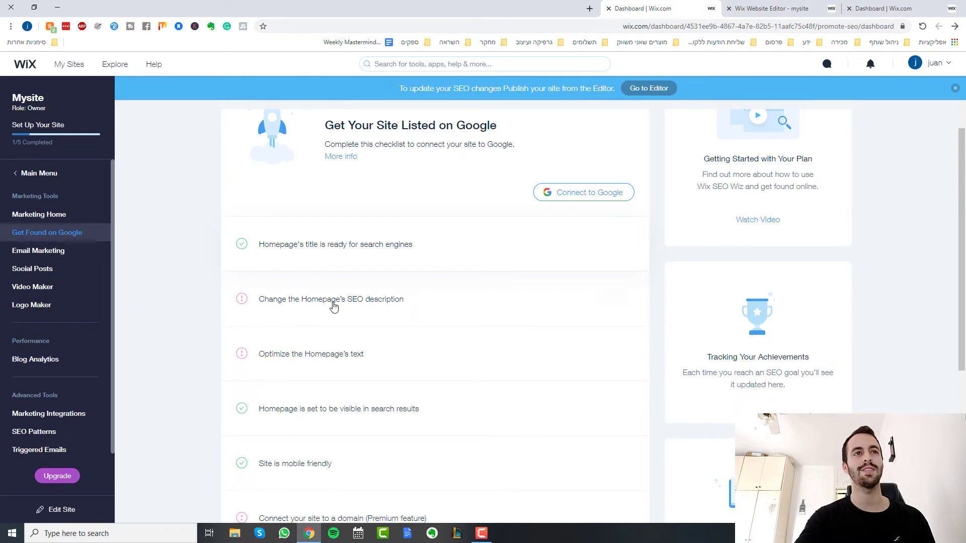
mouse_move(334, 306)
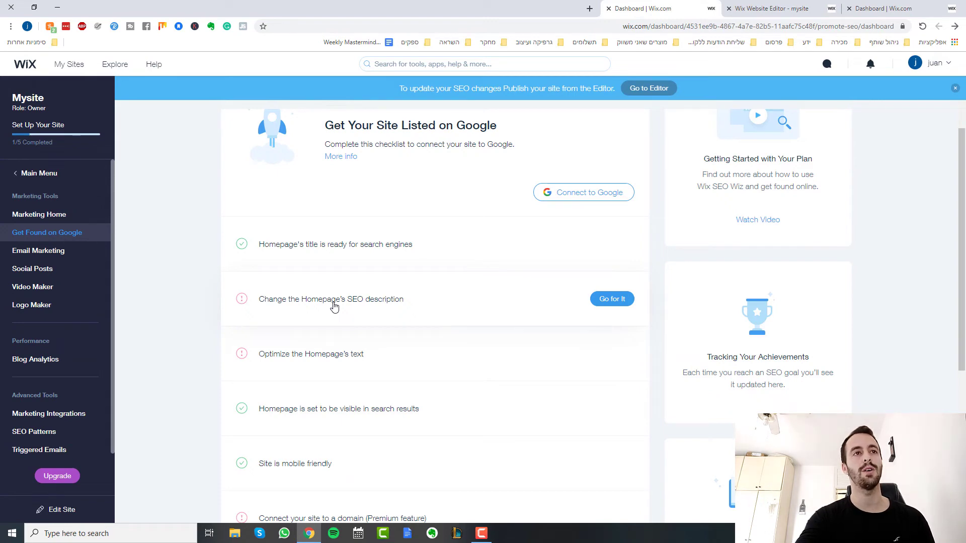
click(334, 304)
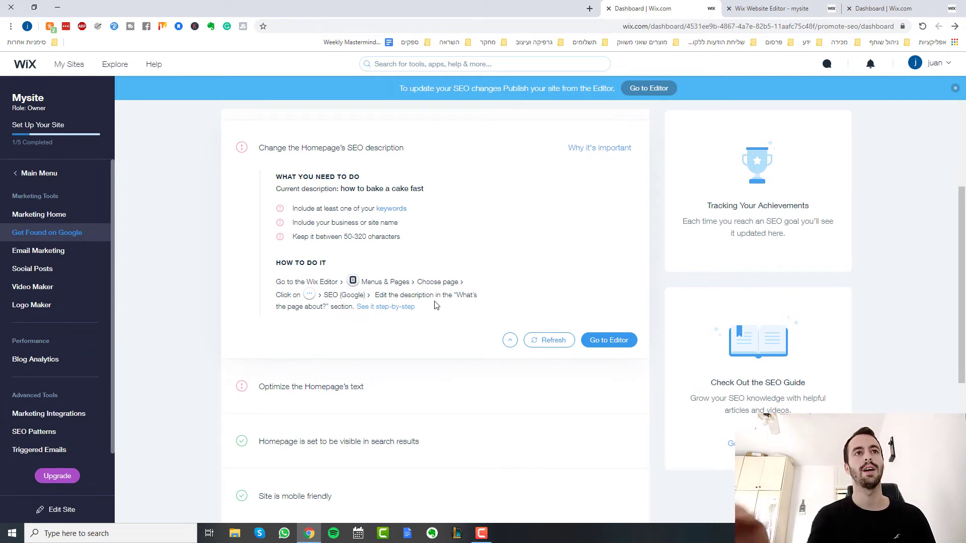
scroll(438, 345, up, 1)
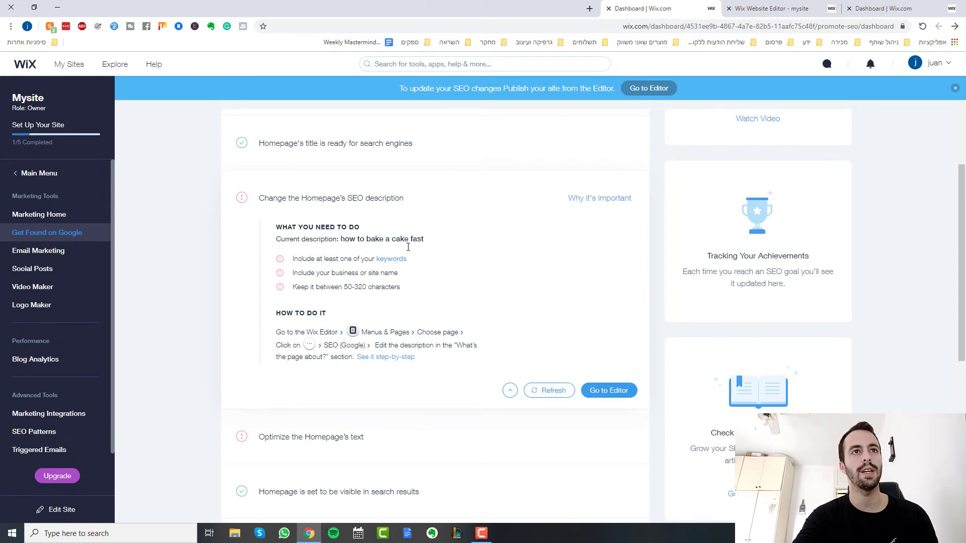
Step: In the site editor, set the Home page's SEO description to "freelance photographer" and save the site
key(ctrl+shift+Tab)
click(382, 316)
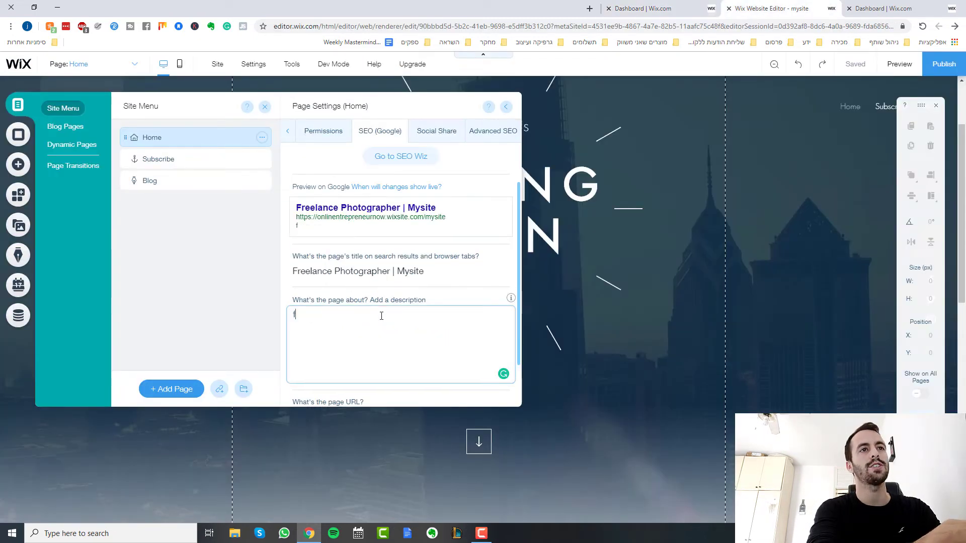
text(freelan)
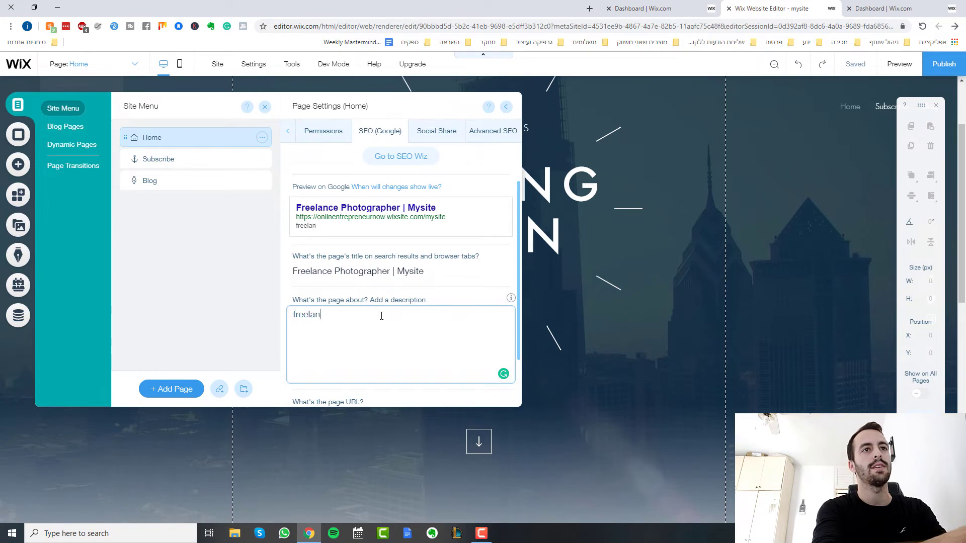
text(mce )
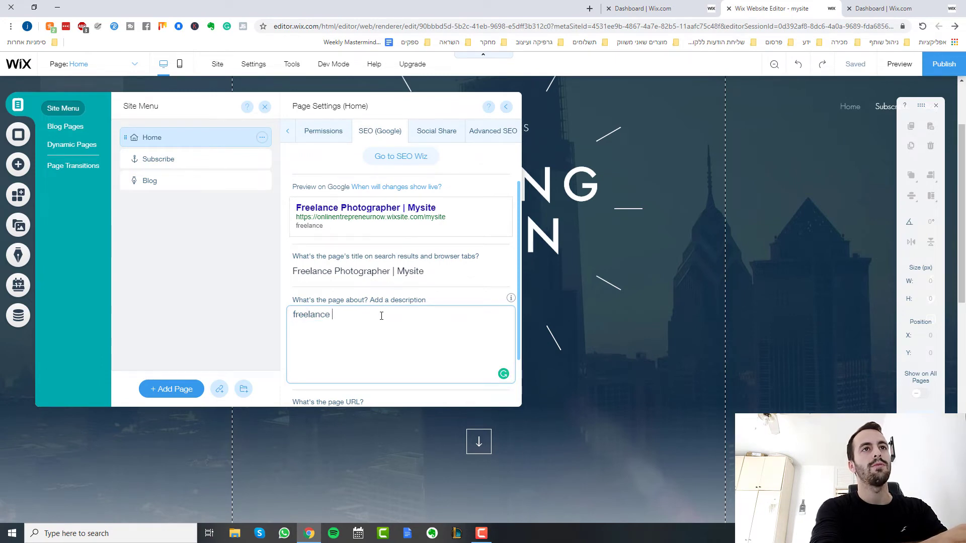
text(photograpg)
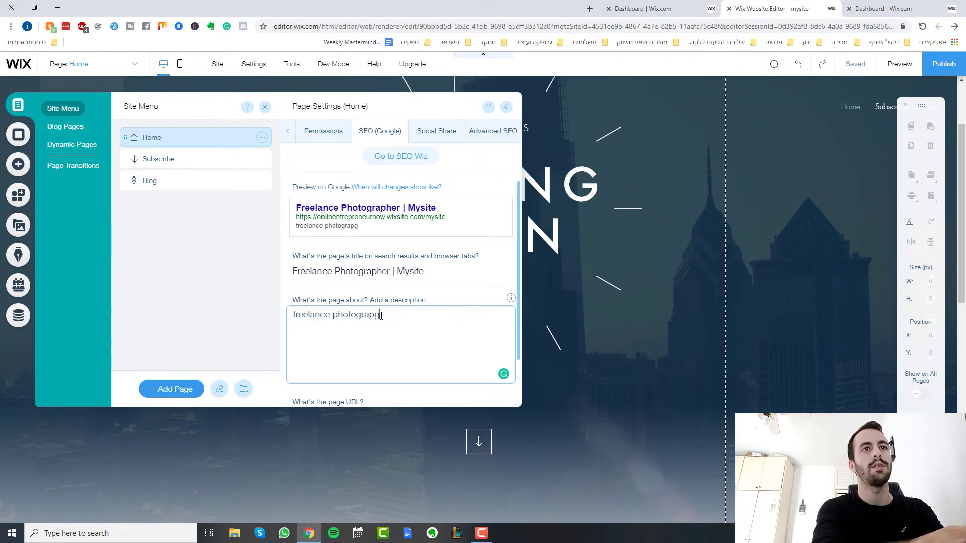
key(BackSpace)
text(her)
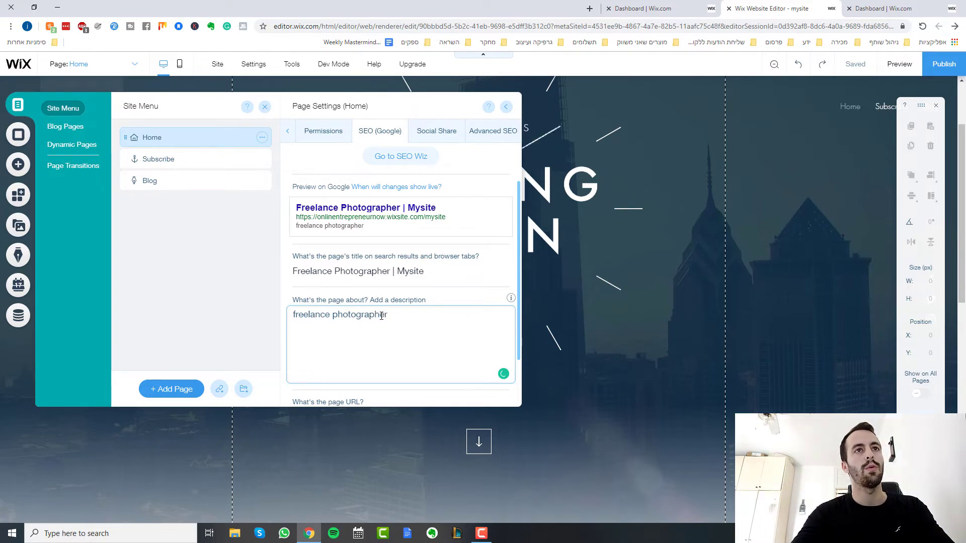
click(639, 259)
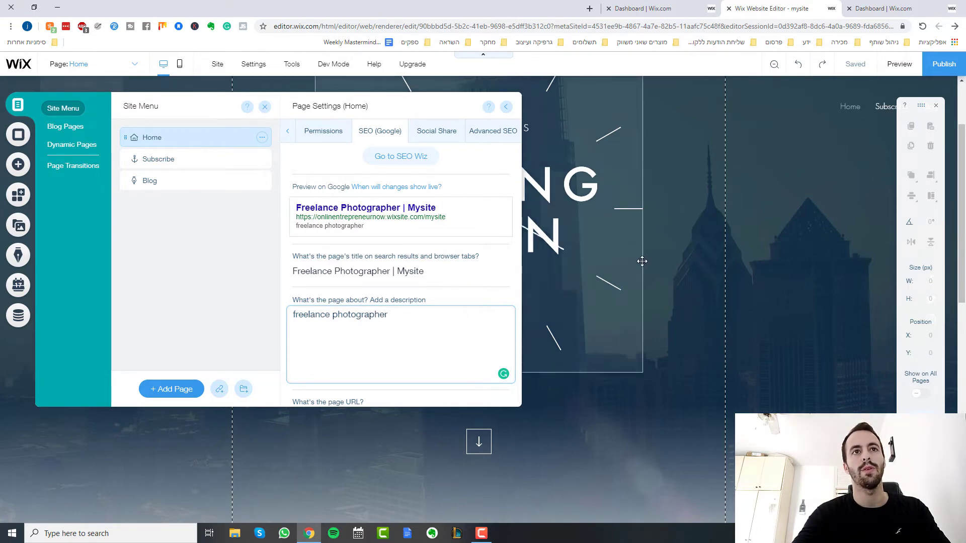
click(754, 227)
click(859, 65)
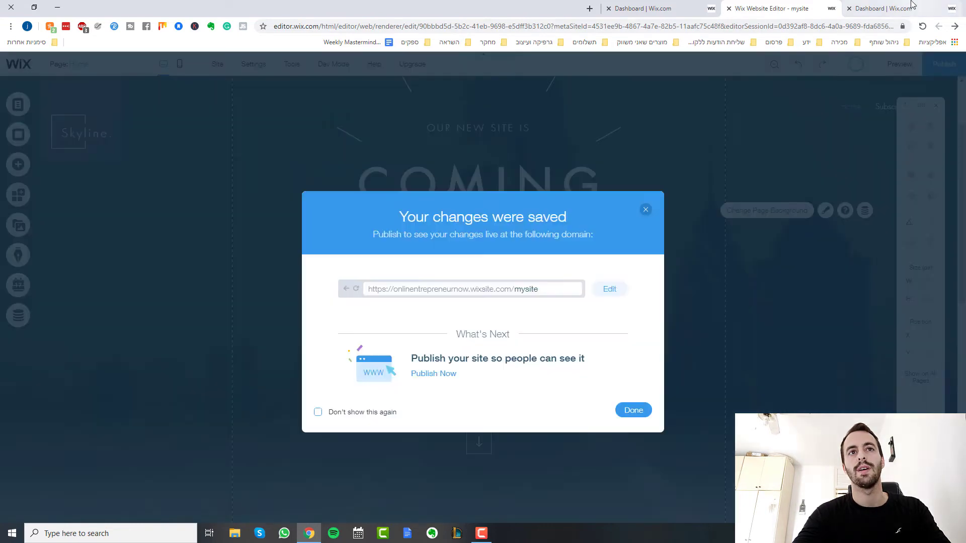
Step: Refresh the homepage's SEO description item in the SEO plan, and dismiss the save confirmation in the site editor
click(912, 6)
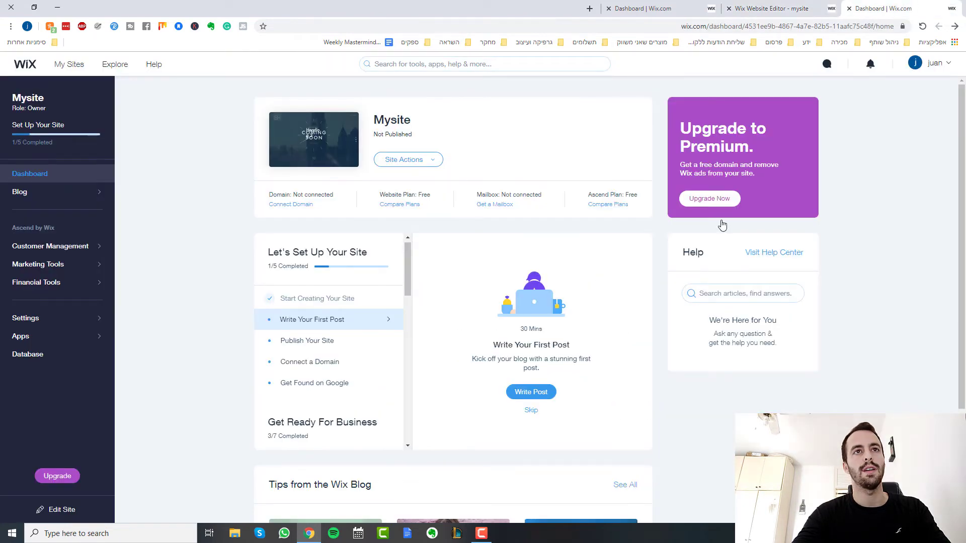
click(766, 8)
click(636, 9)
click(548, 390)
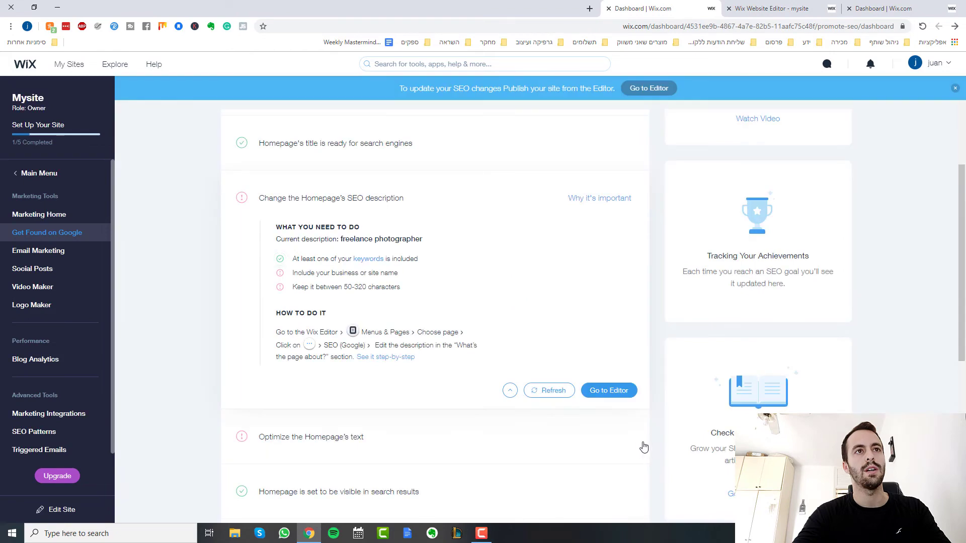
click(771, 9)
click(646, 210)
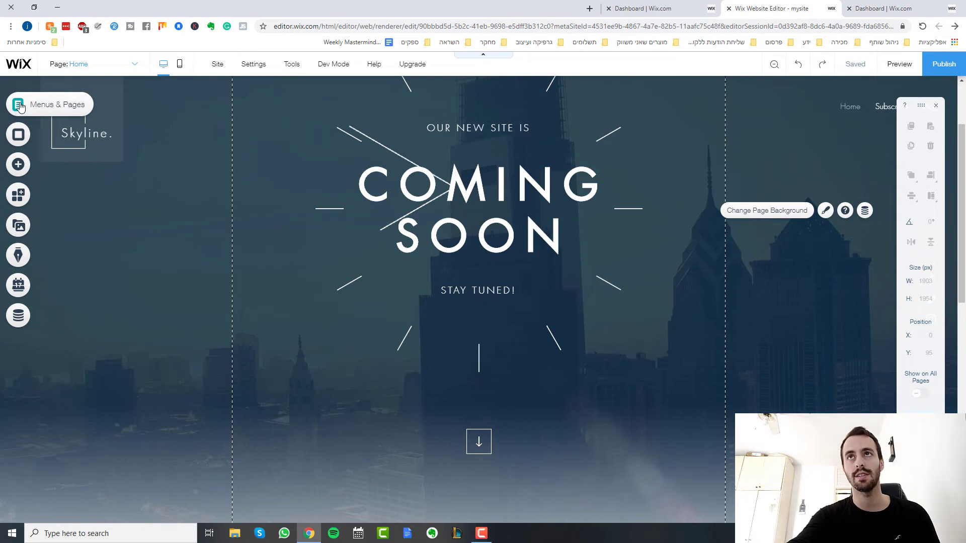
Step: Return to the SEO plan and look through the remaining Step 1 items and the Step 2 page optimization checklist
click(922, 5)
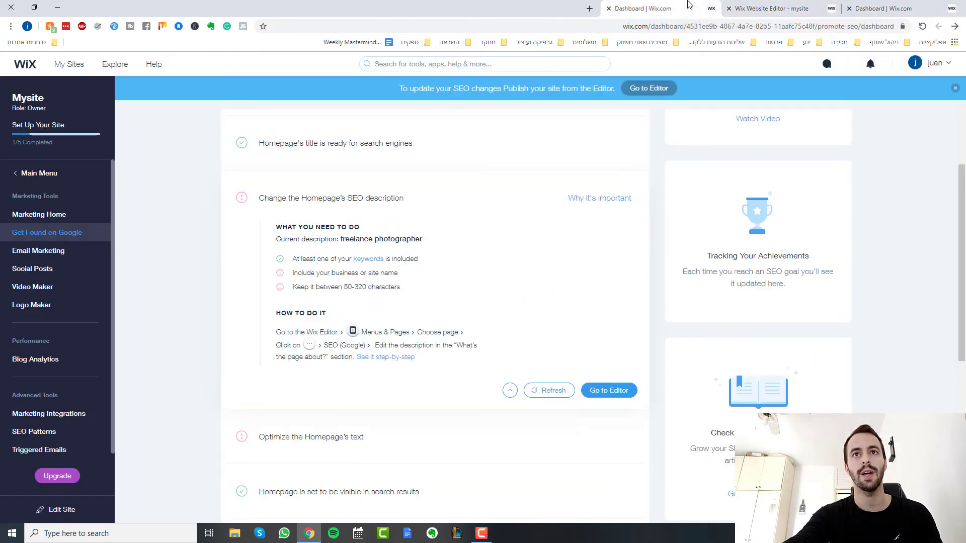
scroll(547, 416, down, 6)
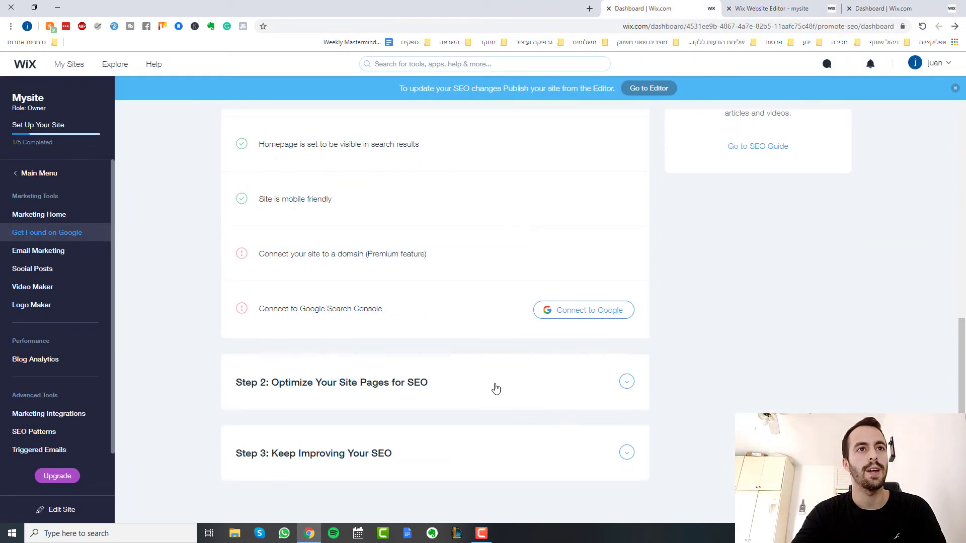
scroll(482, 407, down, 2)
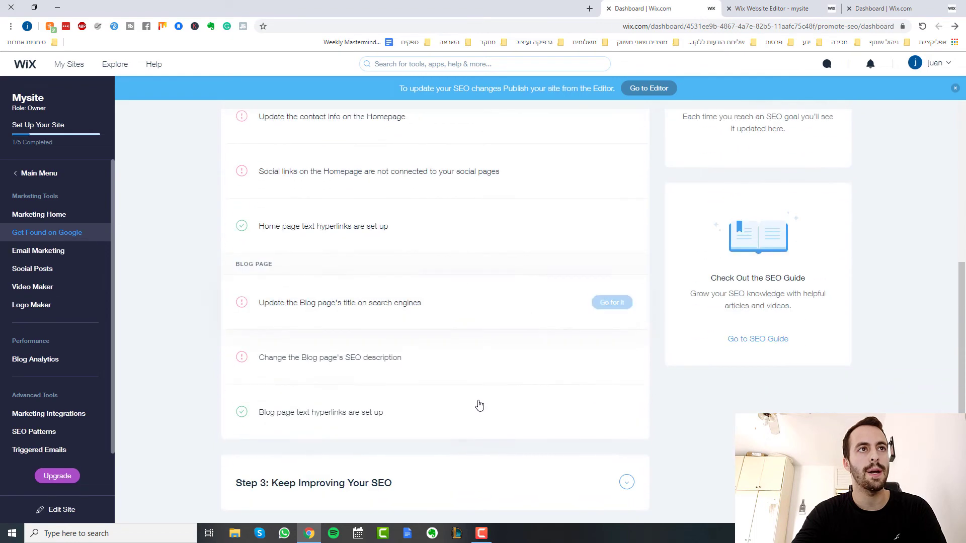
scroll(436, 424, down, 1)
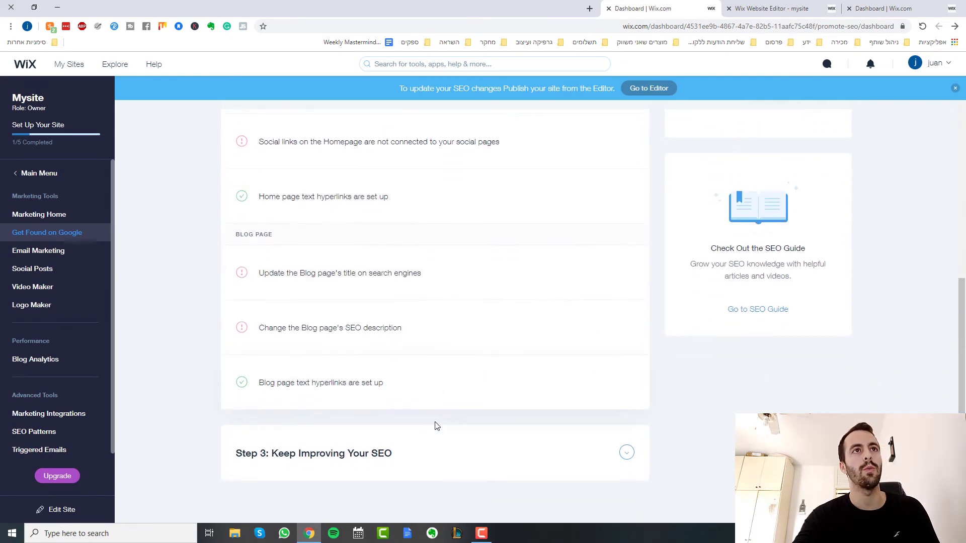
scroll(231, 297, up, 5)
scroll(403, 367, down, 5)
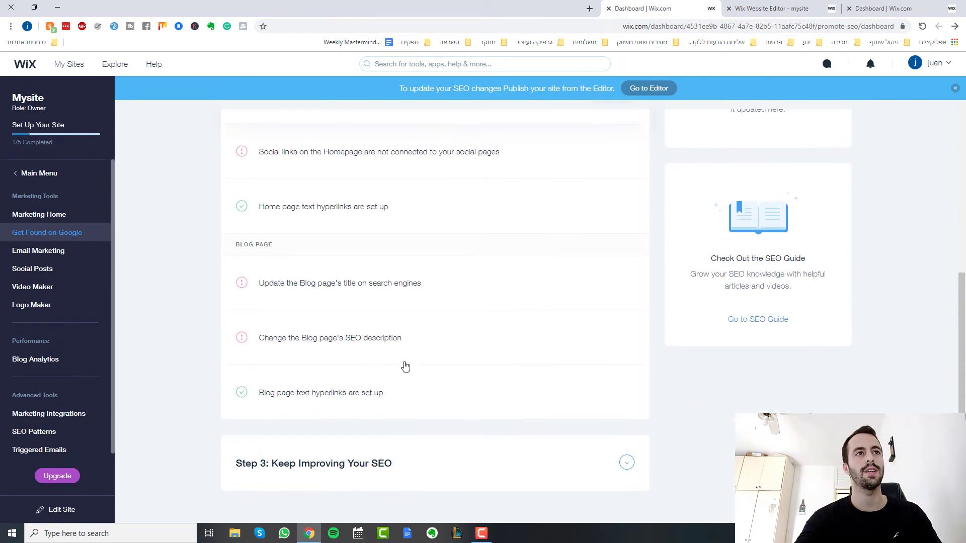
Step: Expand "Step 3: Keep Improving Your SEO" and review the SEO Guide and Wix SEO Partner options
click(361, 465)
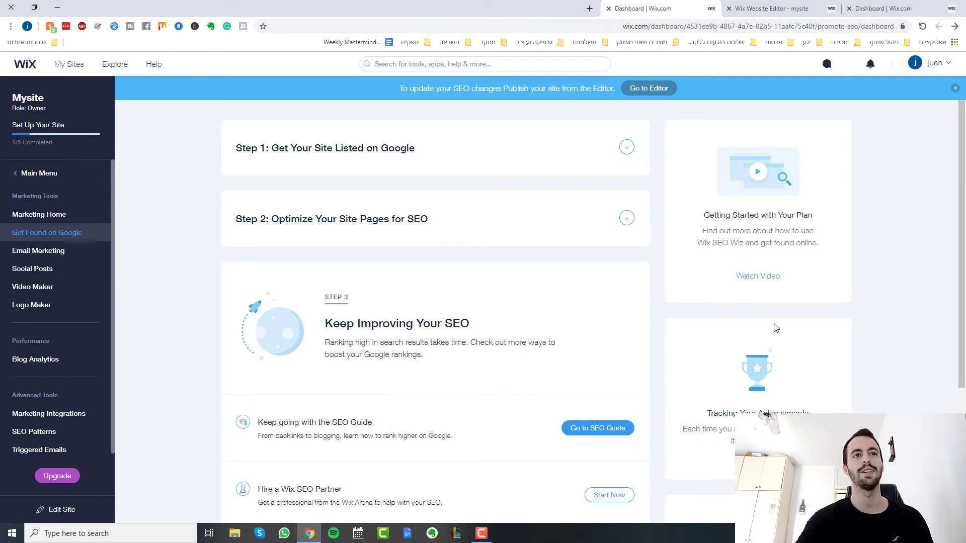
scroll(762, 330, down, 3)
scroll(833, 398, up, 2)
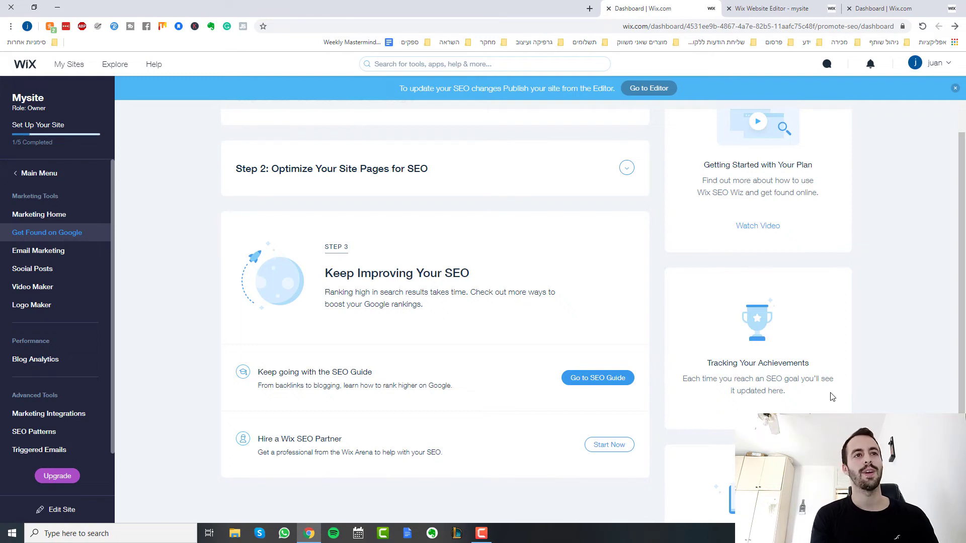
scroll(831, 397, down, 3)
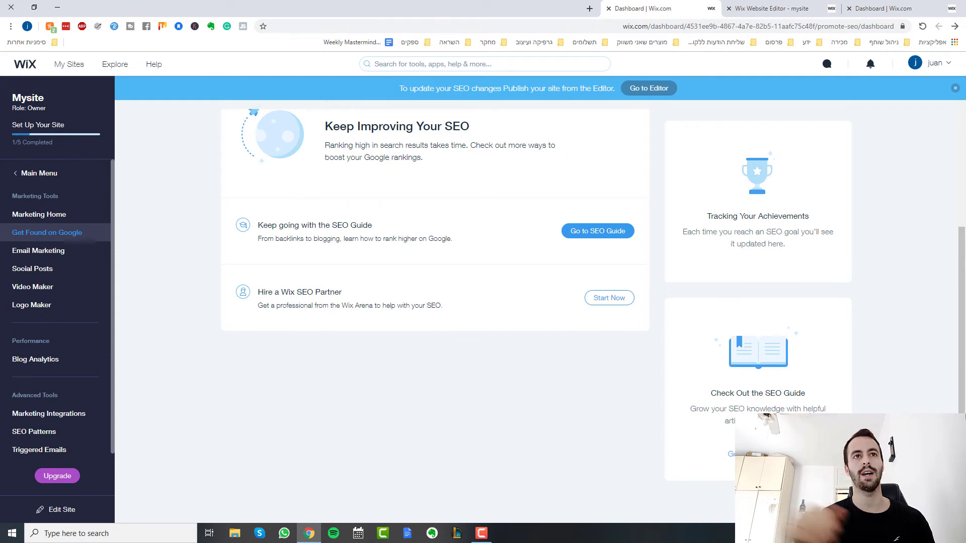
scroll(523, 432, up, 2)
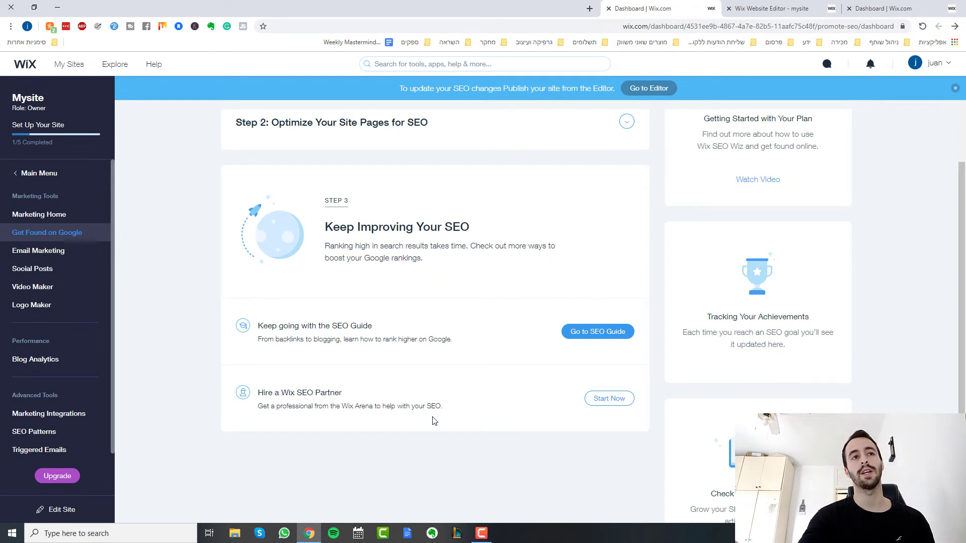
scroll(534, 463, up, 2)
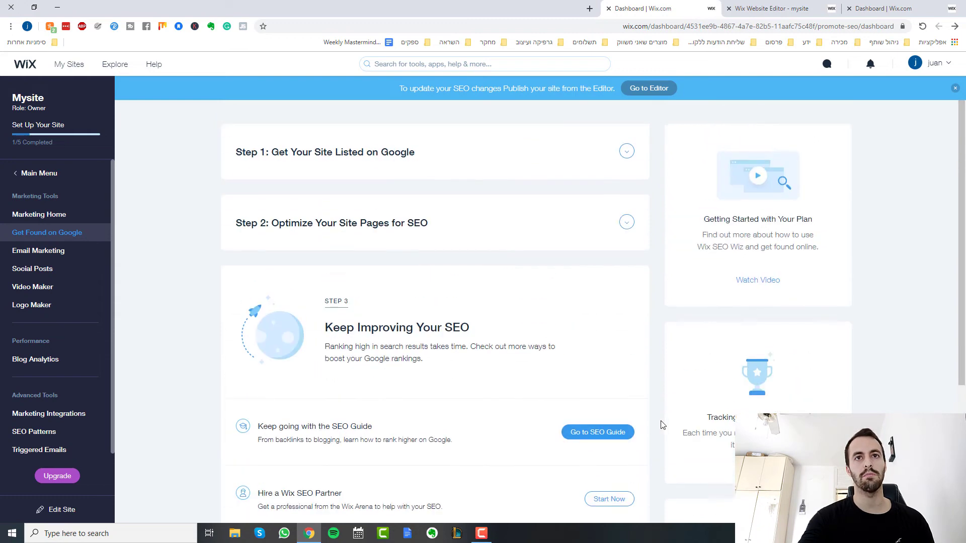
scroll(662, 422, down, 3)
scroll(662, 425, up, 3)
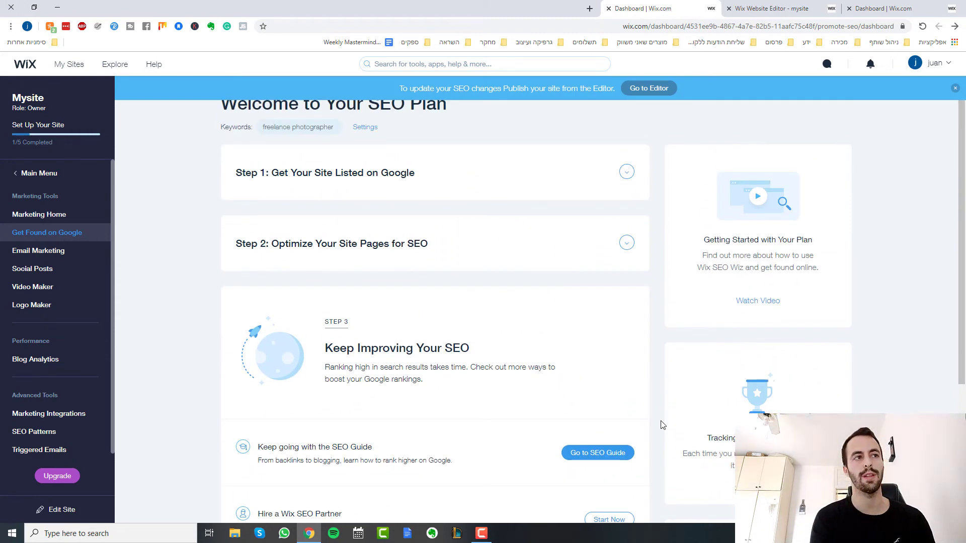
Step: Open the site's SEO settings and review the header code meta tags, 301 redirects and SEO status sections
mouse_move(36, 129)
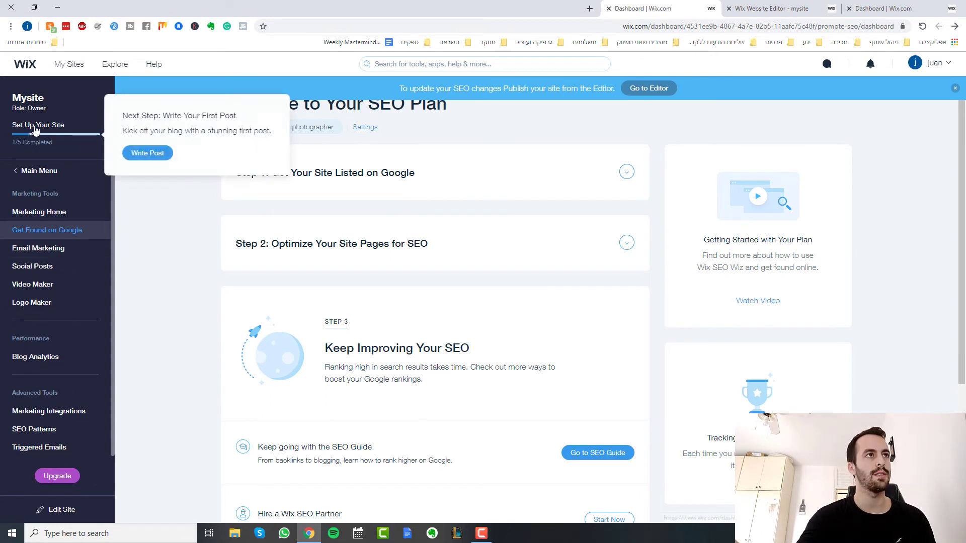
click(28, 171)
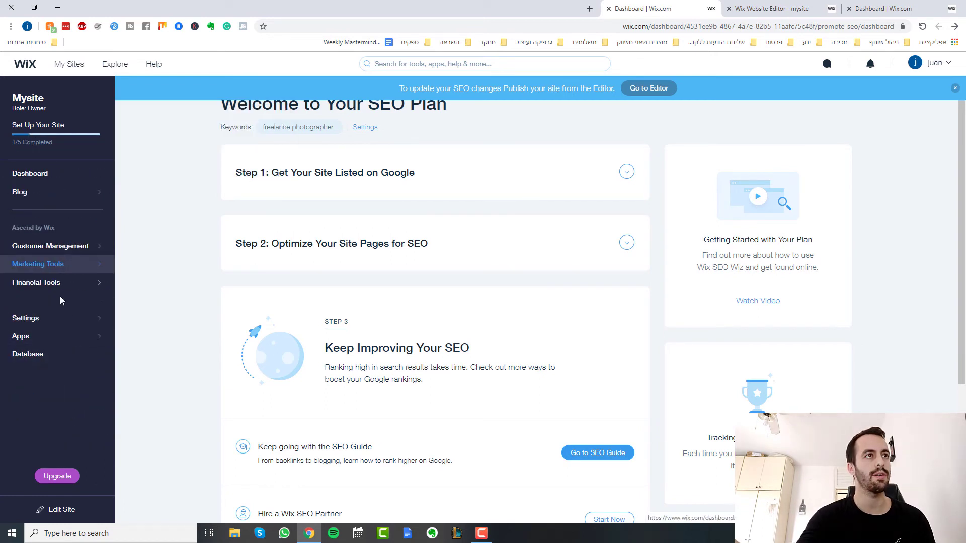
click(46, 319)
click(46, 324)
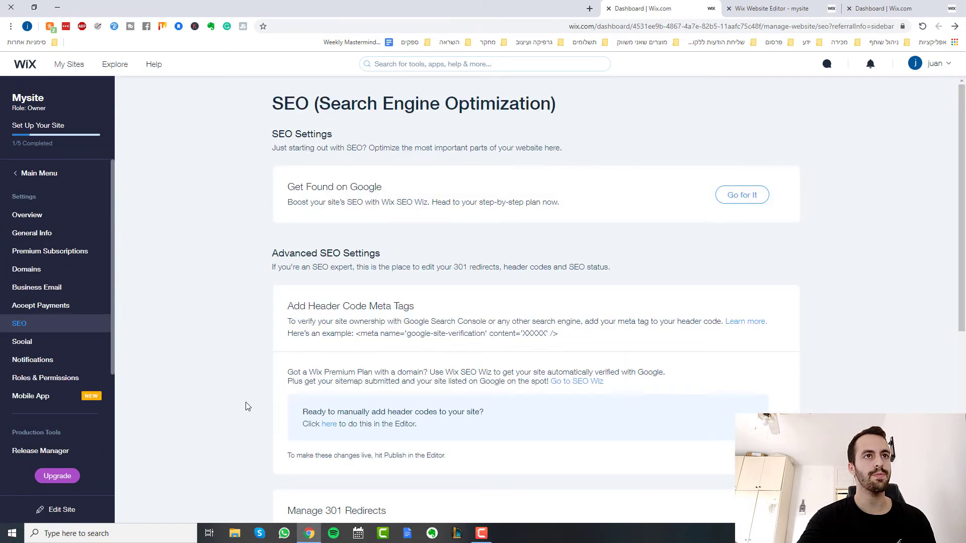
scroll(276, 384, down, 1)
scroll(380, 456, down, 4)
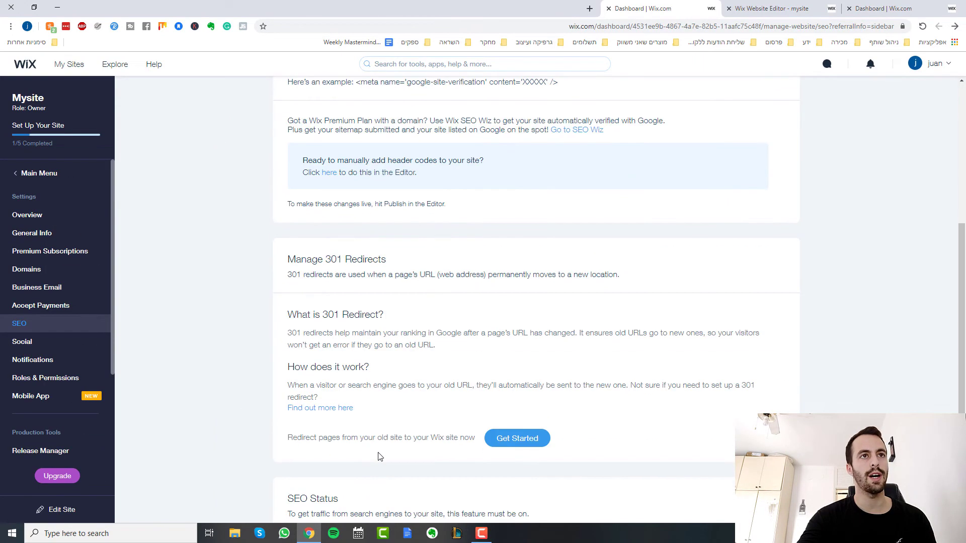
scroll(380, 457, down, 2)
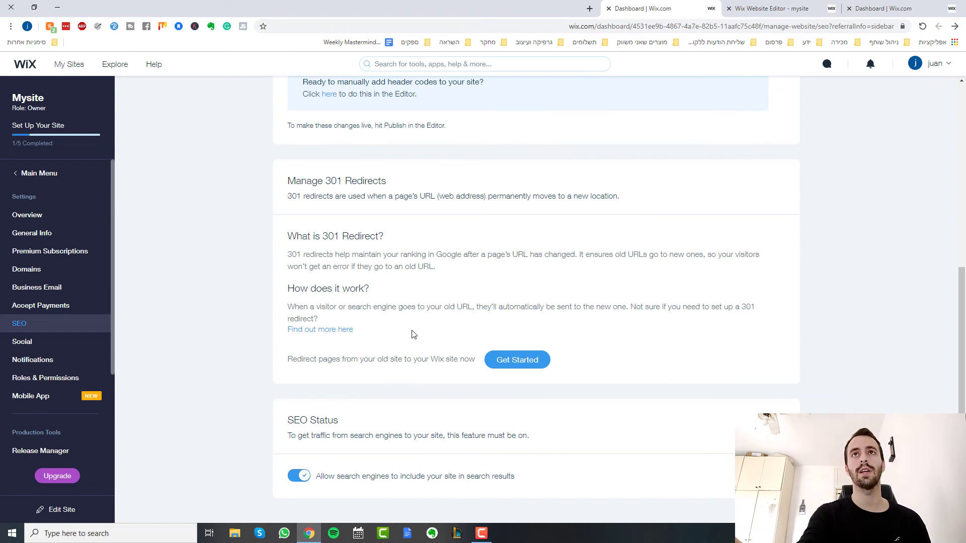
Step: Return to the site editor, switch to the mobile version of the site and skip the introduction
click(795, 6)
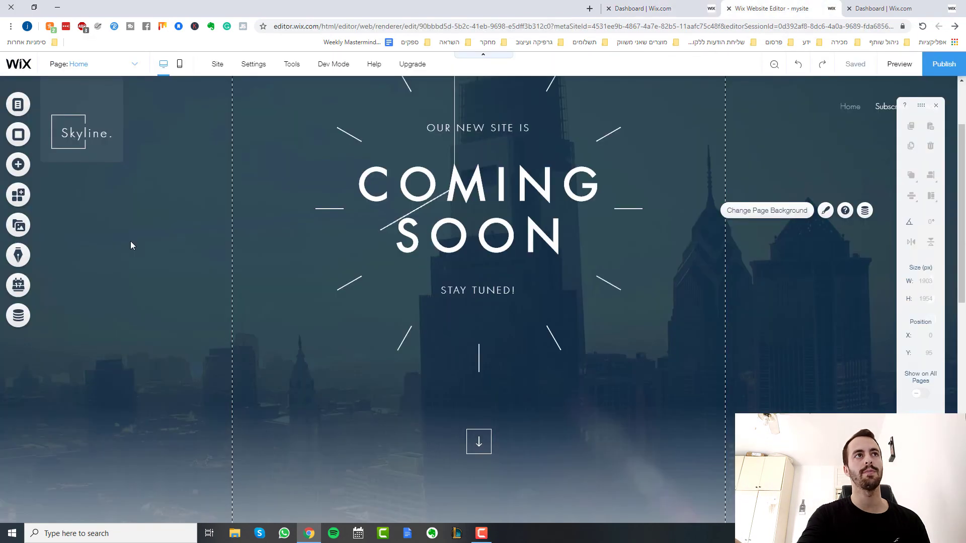
scroll(176, 385, up, 2)
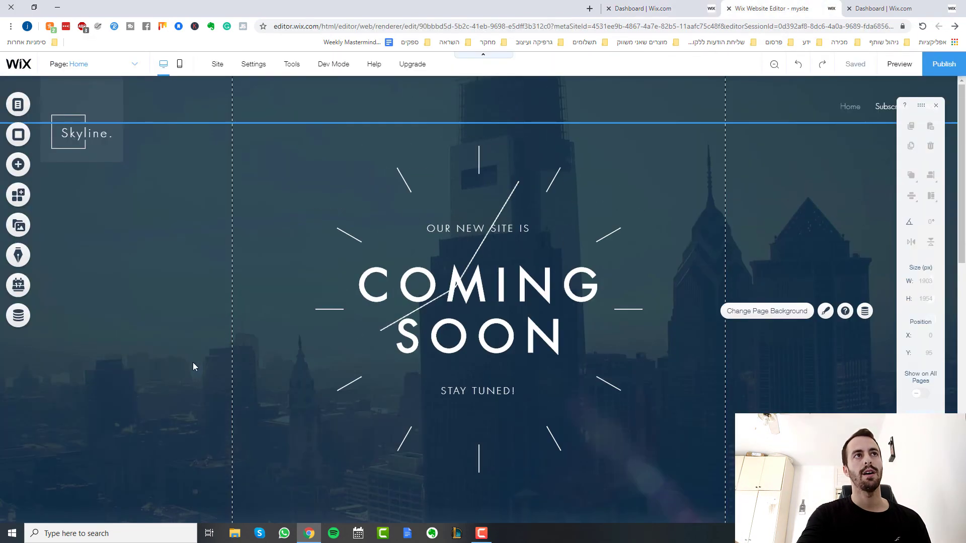
click(185, 67)
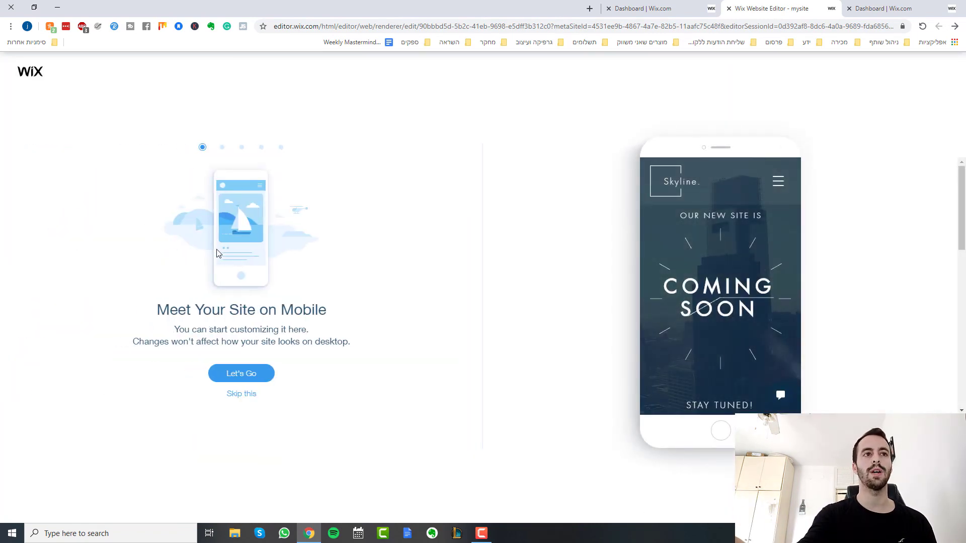
click(242, 394)
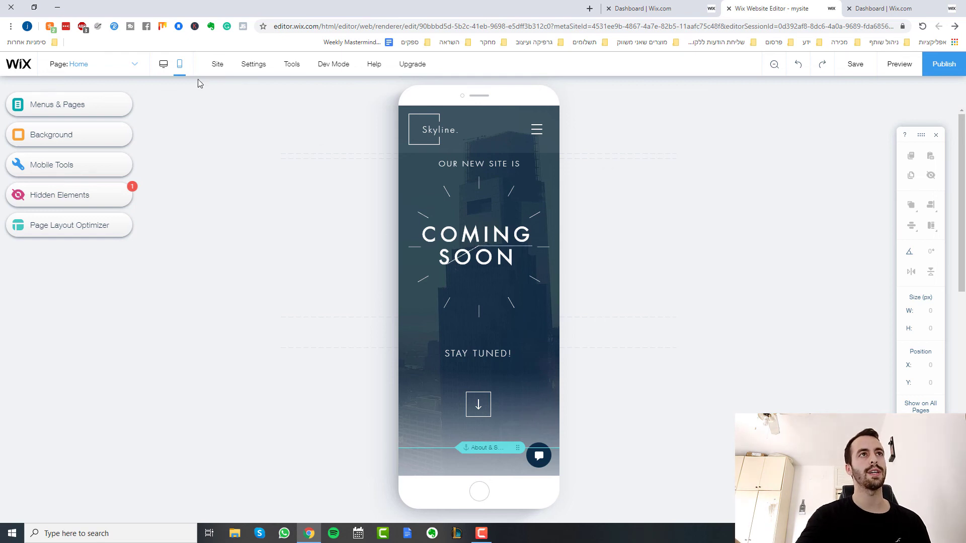
Step: Move the "COMING SOON" heading on the mobile page slightly to the right, to X 22
scroll(473, 227, down, 1)
click(473, 227)
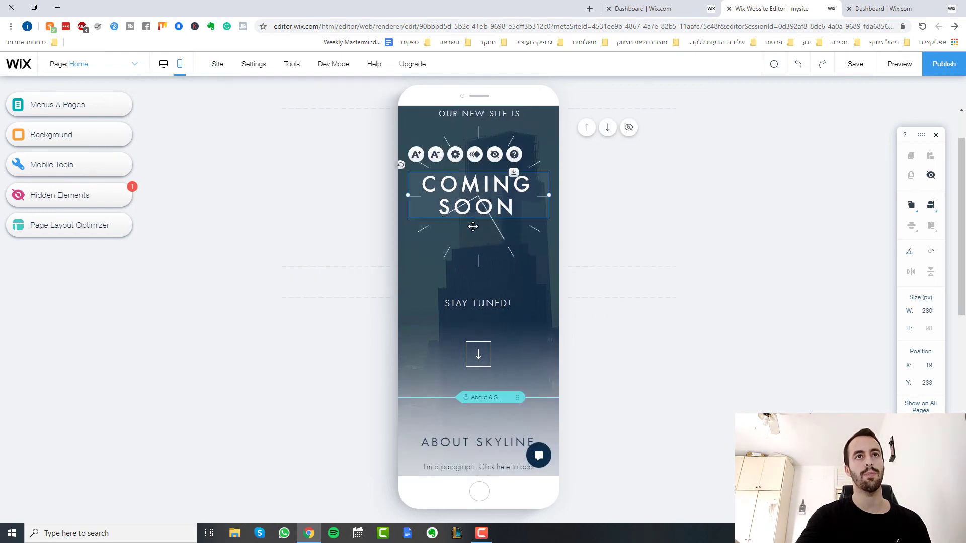
mouse_move(473, 227)
mouse_down()
mouse_move(476, 260)
mouse_move(474, 227)
mouse_up()
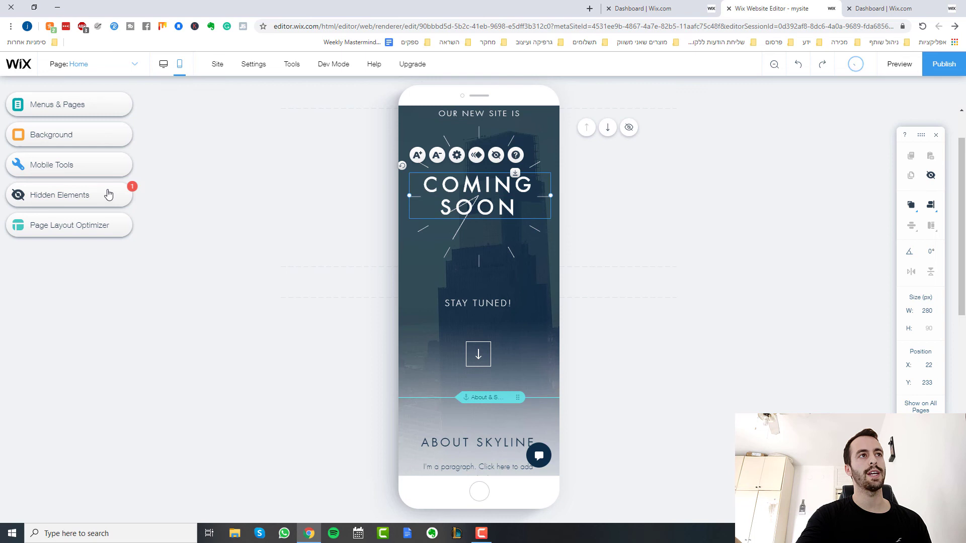
Step: Add the Quick Action Bar to the mobile site and open the options for its Phone action
click(93, 166)
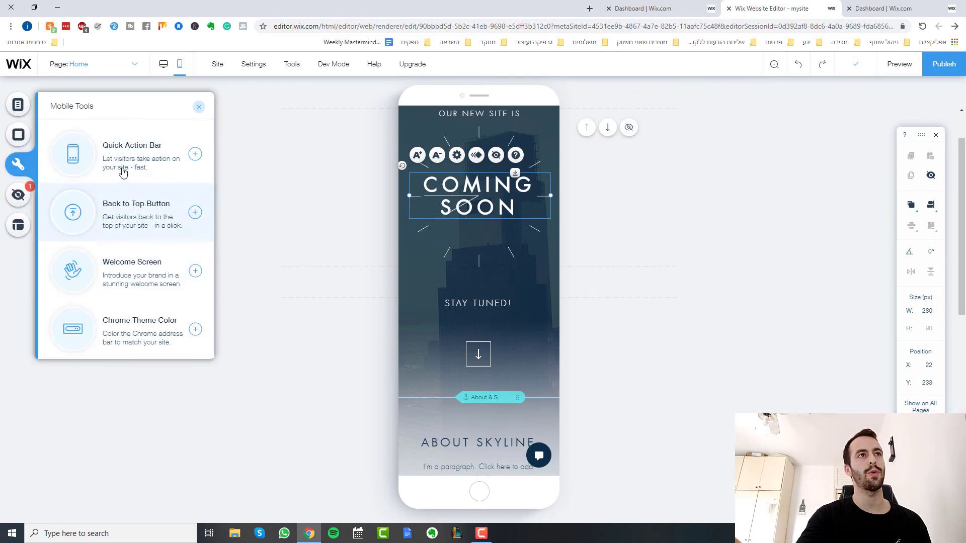
click(146, 164)
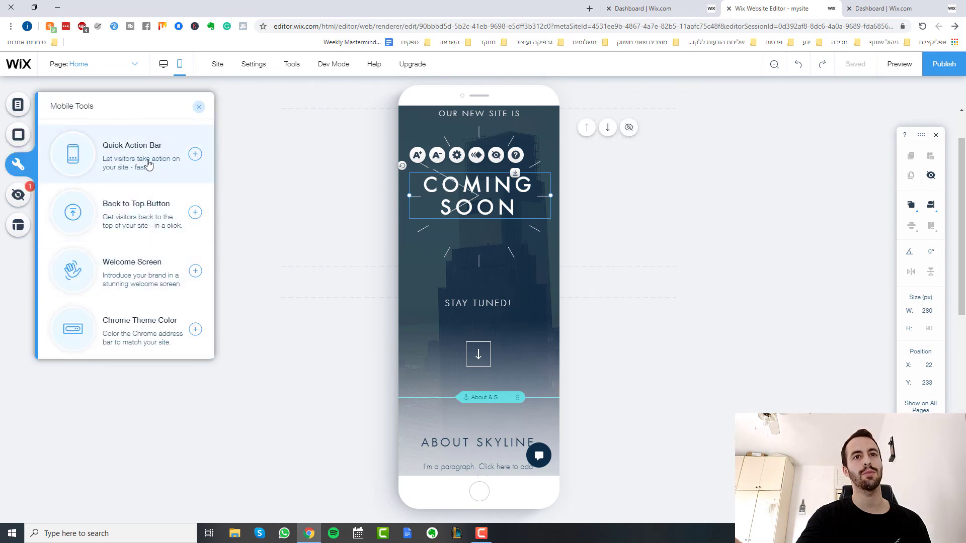
click(538, 456)
click(374, 208)
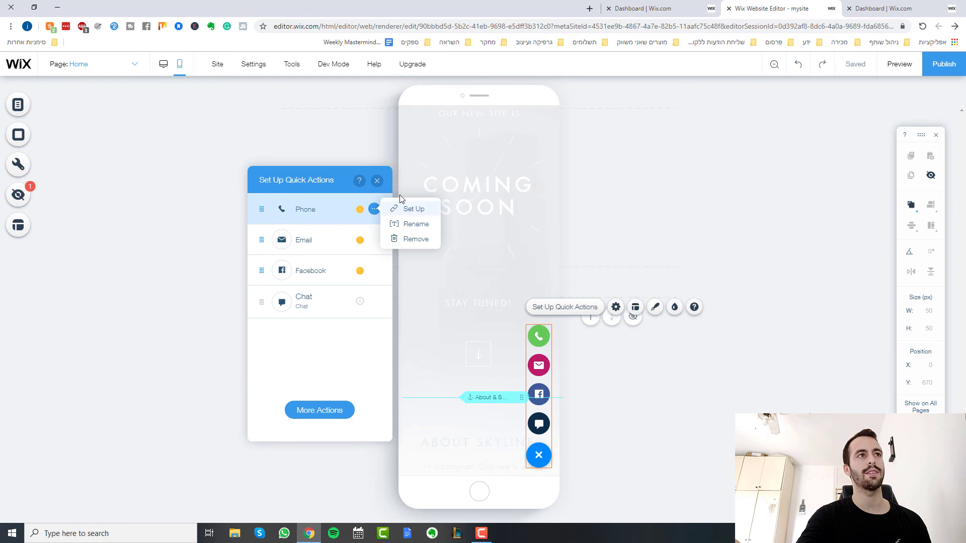
Step: Add the Back to Top Button to the mobile site and open its icon choices
click(19, 164)
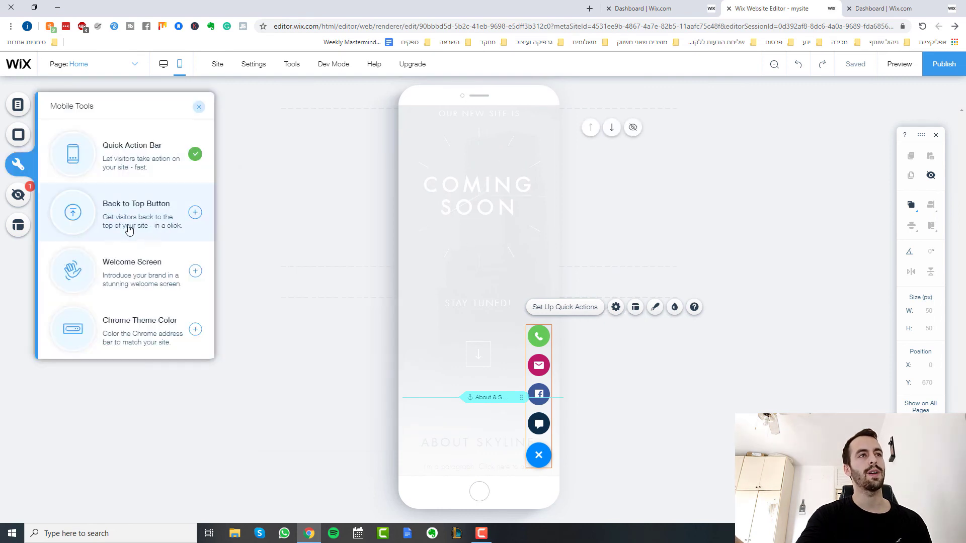
click(112, 215)
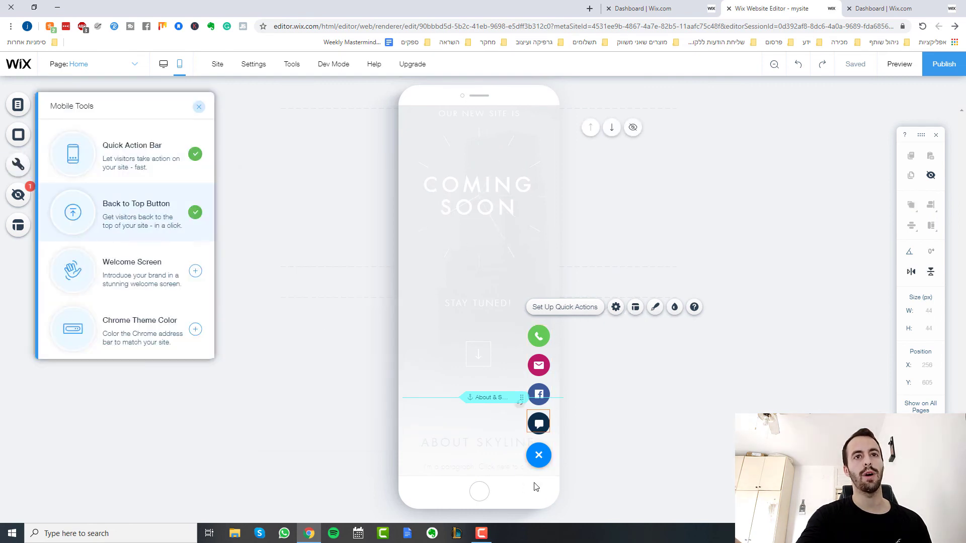
click(538, 423)
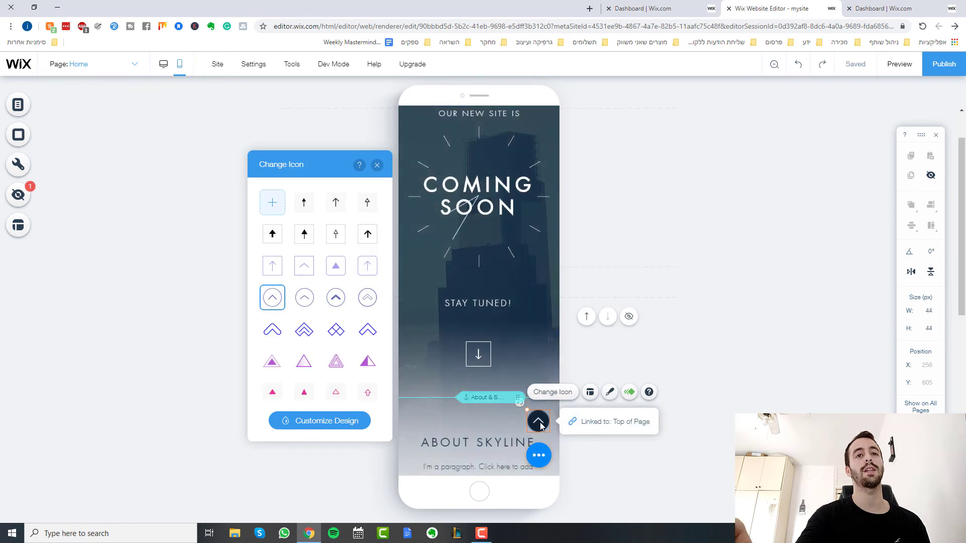
Step: Review the available mobile tools and look over the mobile home page down to its footer
click(18, 164)
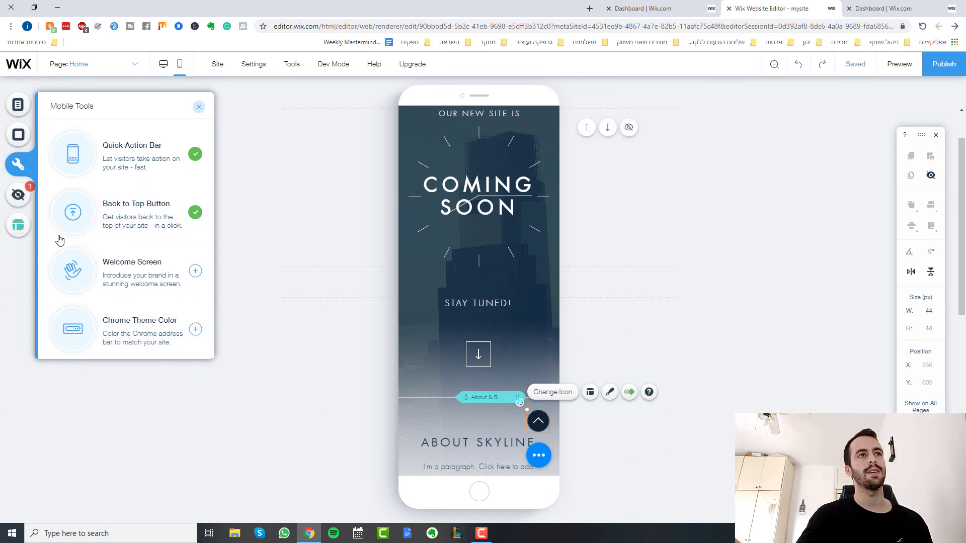
click(248, 215)
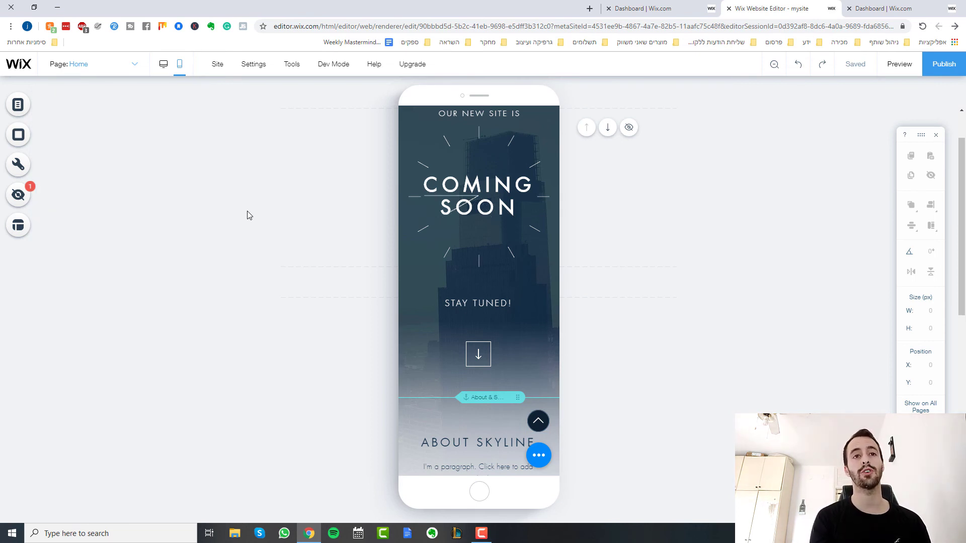
scroll(488, 255, down, 5)
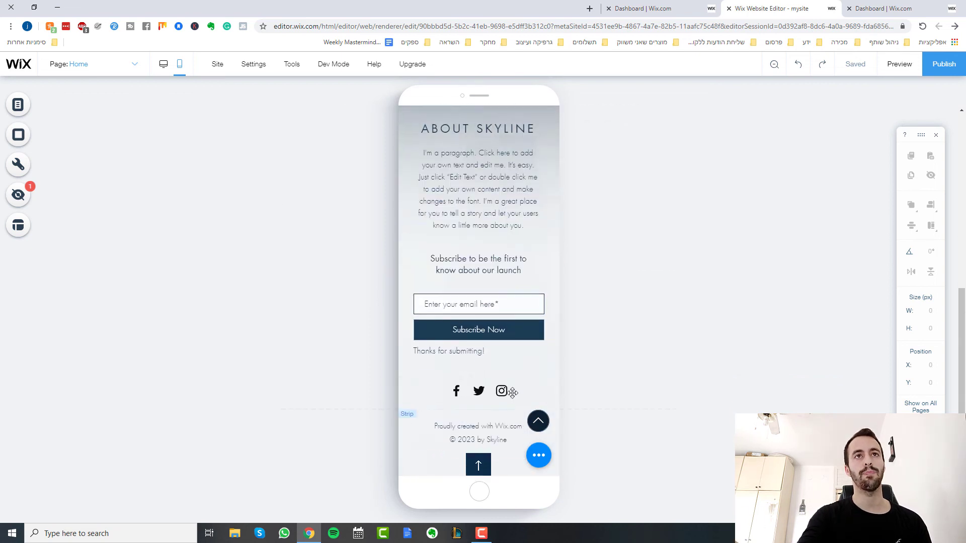
scroll(512, 392, up, 6)
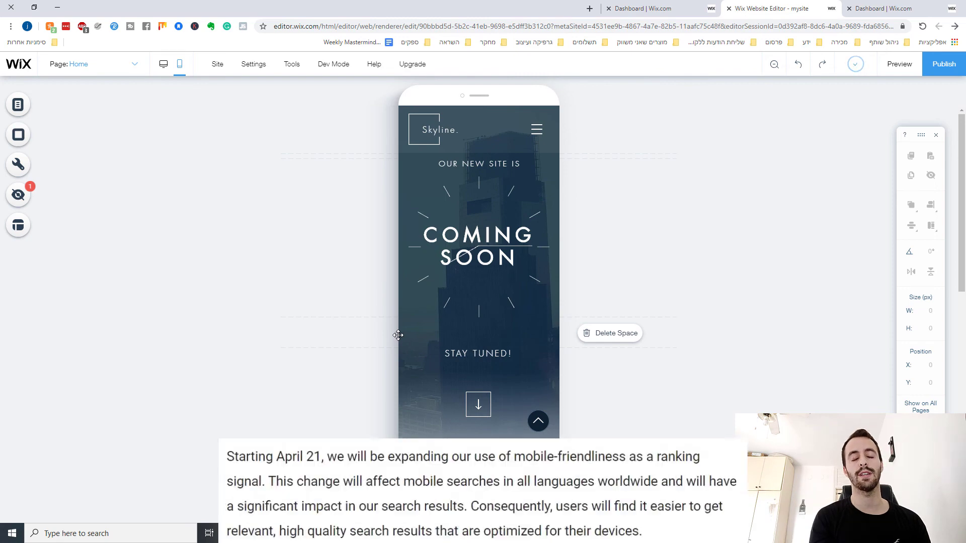